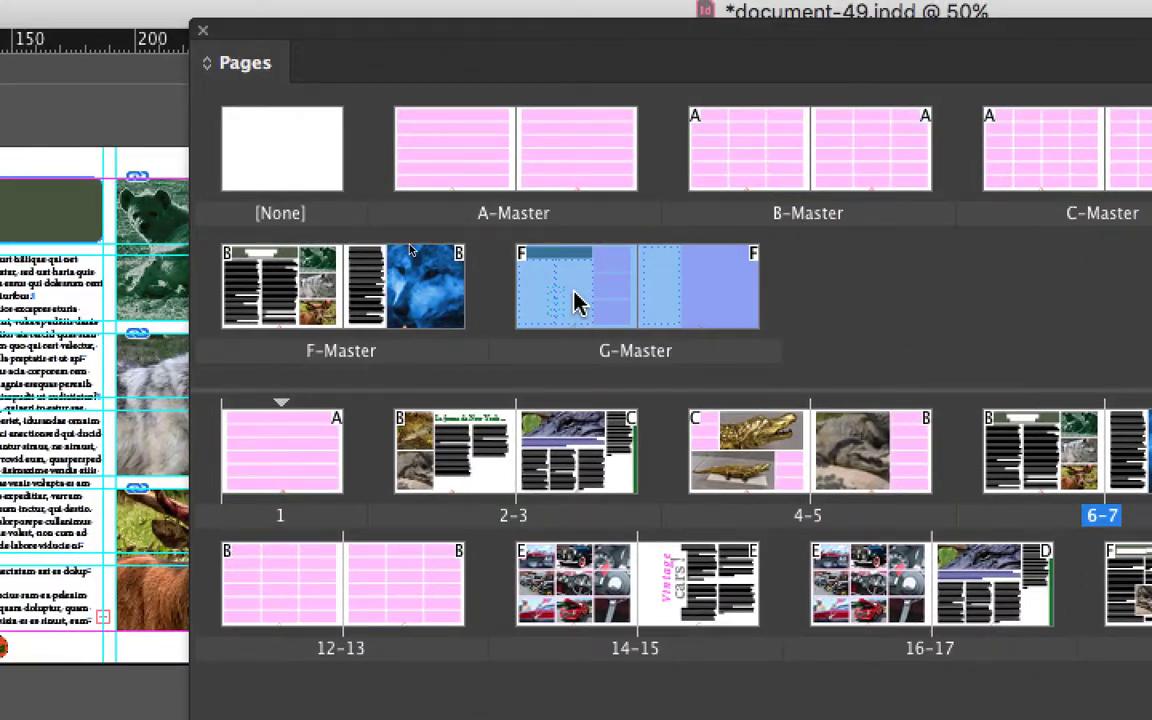
- Insert a new spread based on G-Master between spreads 16-17 and 18-19, and select its first page
{"action": "left_click_drag", "start_coordinate": [579, 303], "coordinate": [1121, 521]}
{"action": "left_click_drag", "start_coordinate": [765, 372], "coordinate": [1011, 440]}
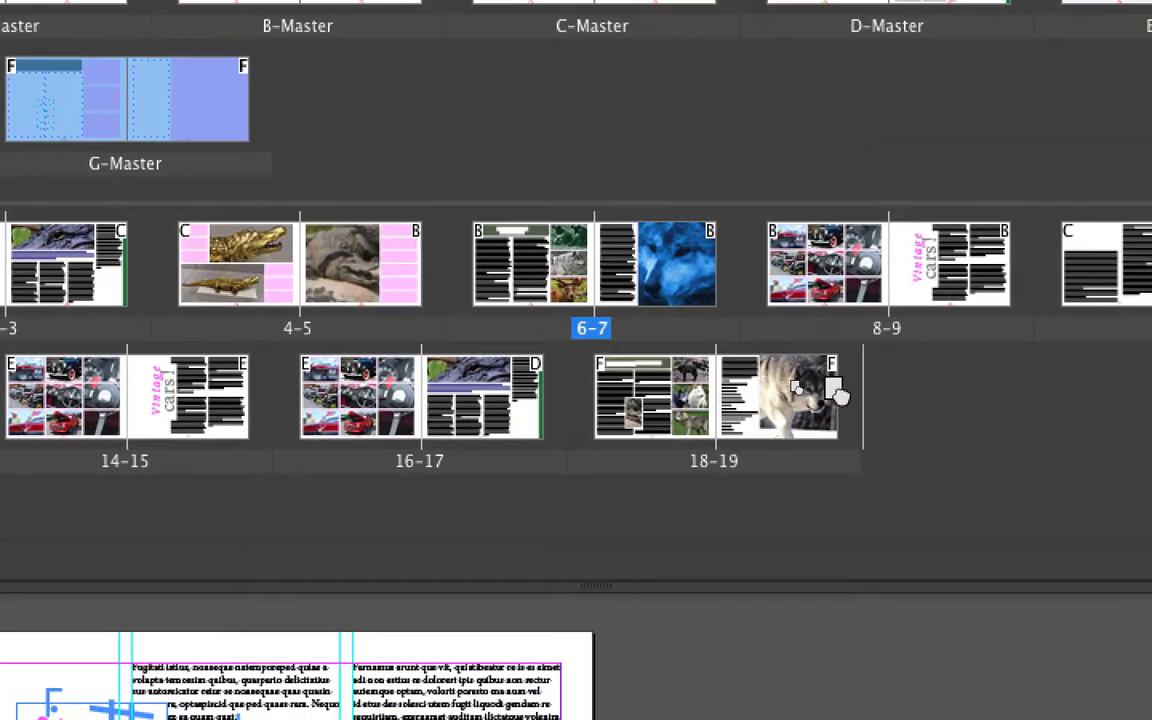
{"action": "left_click_drag", "start_coordinate": [845, 395], "coordinate": [561, 397]}
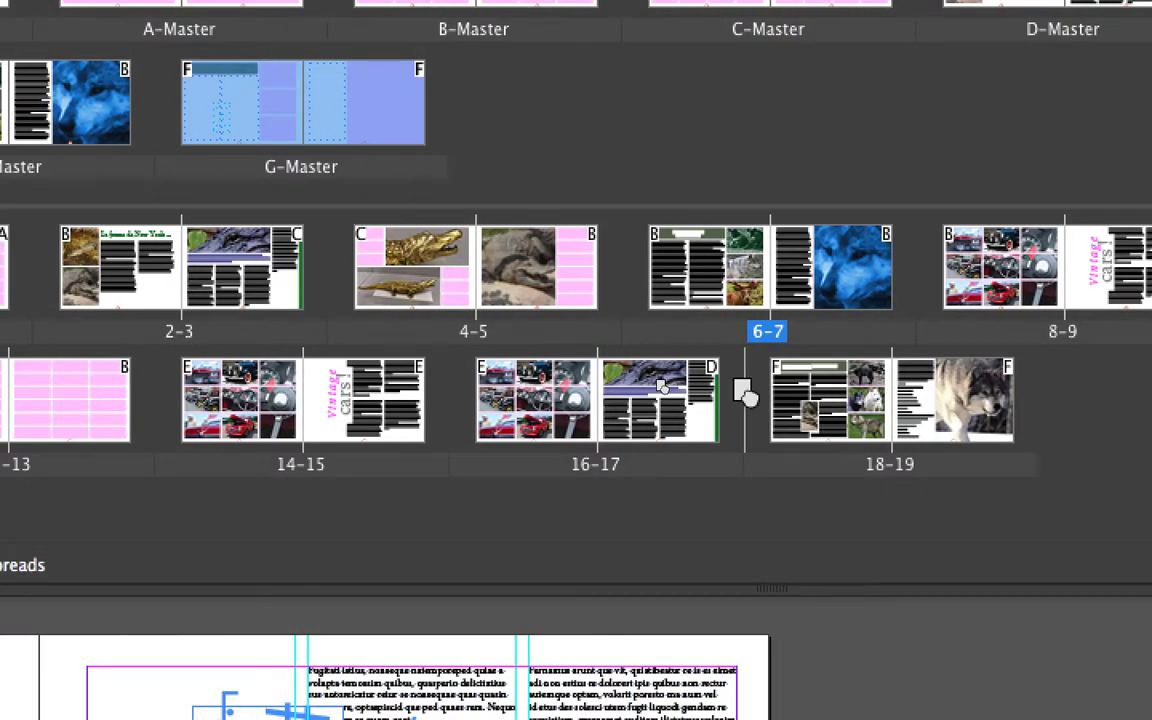
{"action": "left_click_drag", "start_coordinate": [745, 393], "coordinate": [753, 398]}
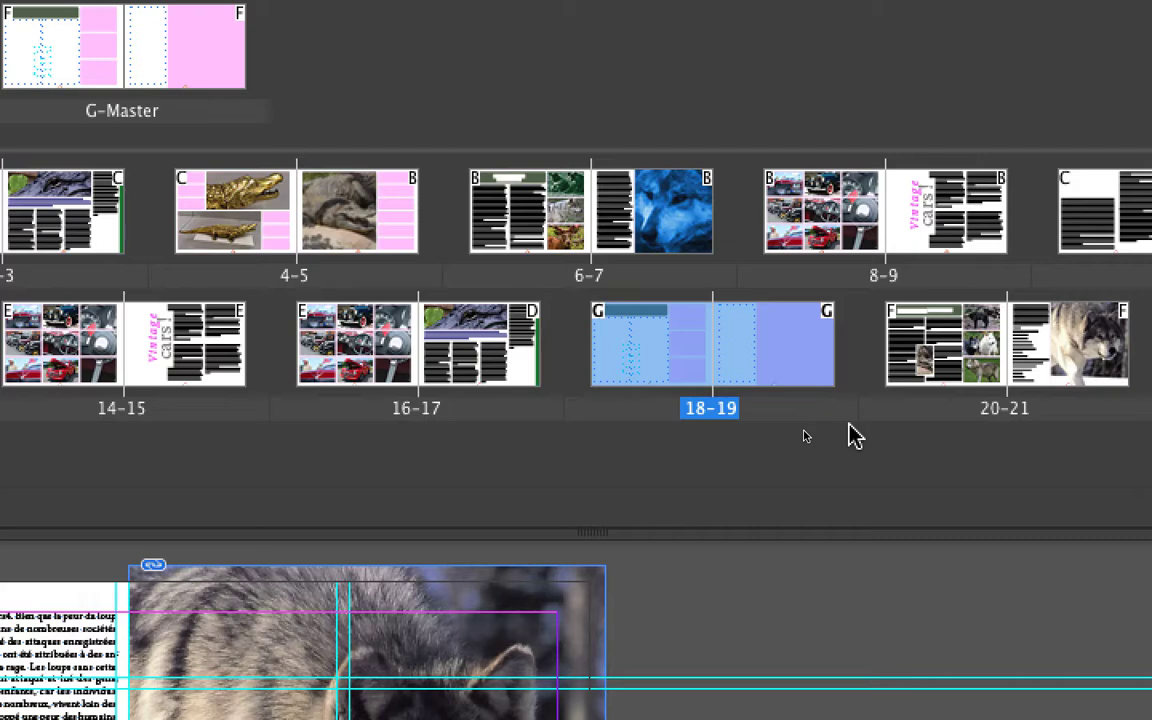
{"action": "left_click", "coordinate": [850, 428]}
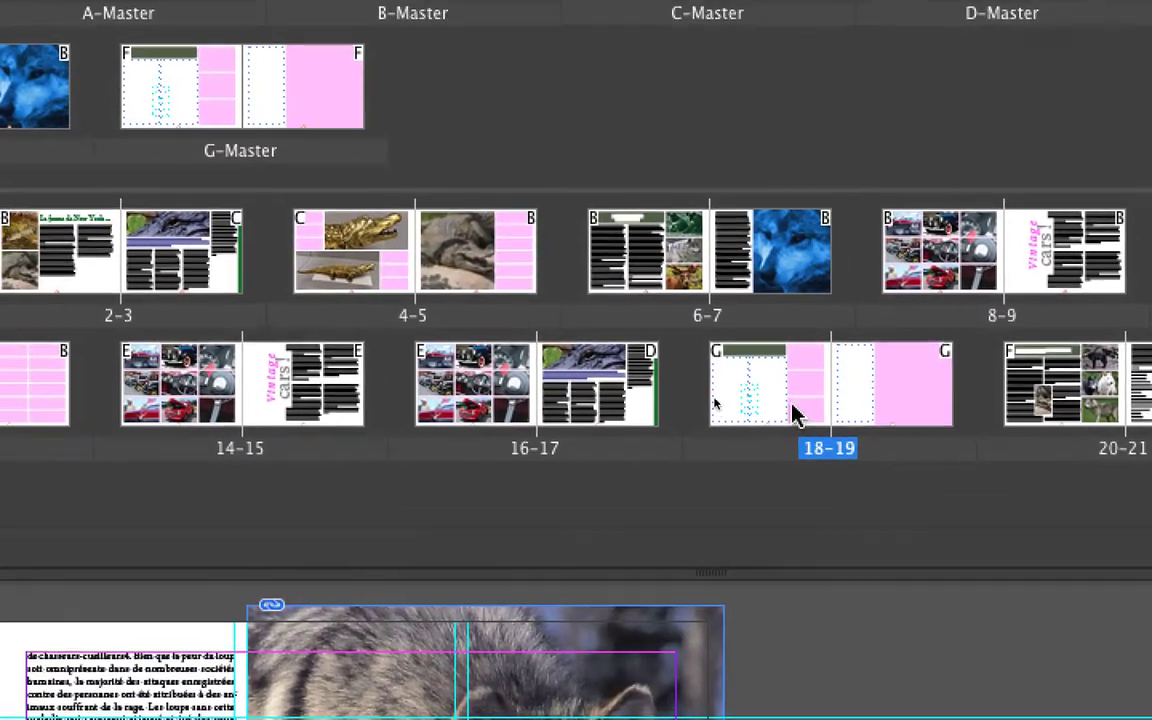
{"action": "left_click", "coordinate": [734, 393]}
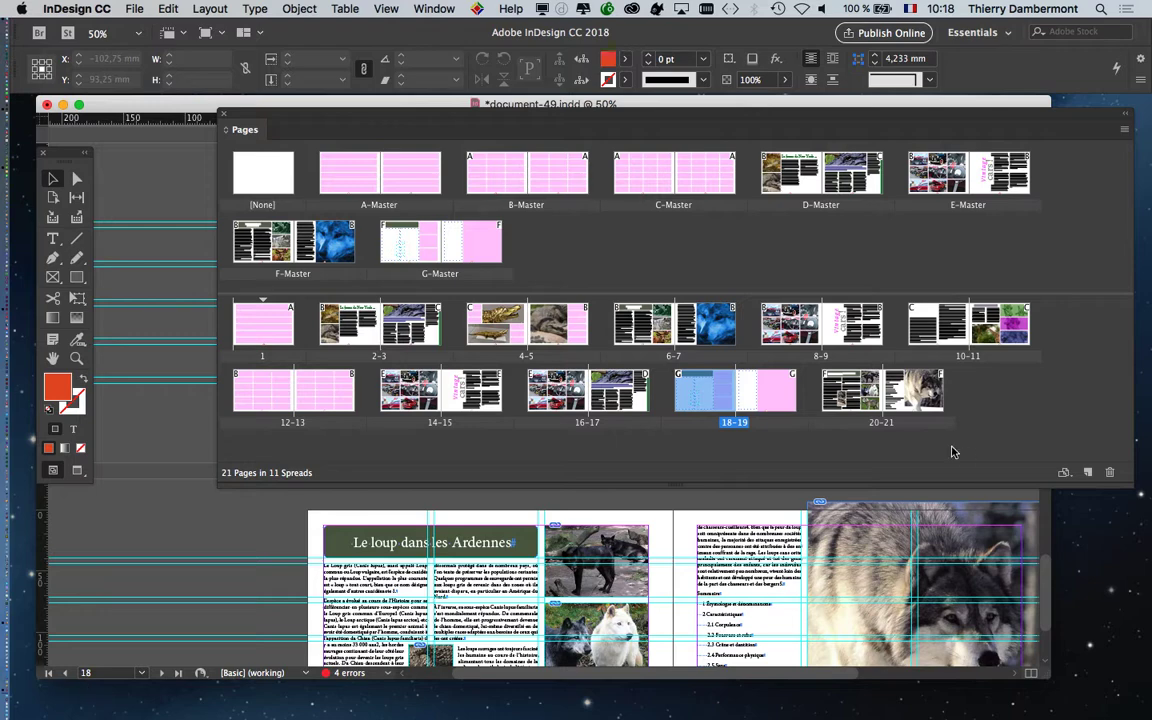
- Move the page thumbnails aside and examine the title bar and placeholder frames on page 18
{"action": "left_click_drag", "start_coordinate": [250, 117], "coordinate": [995, 429]}
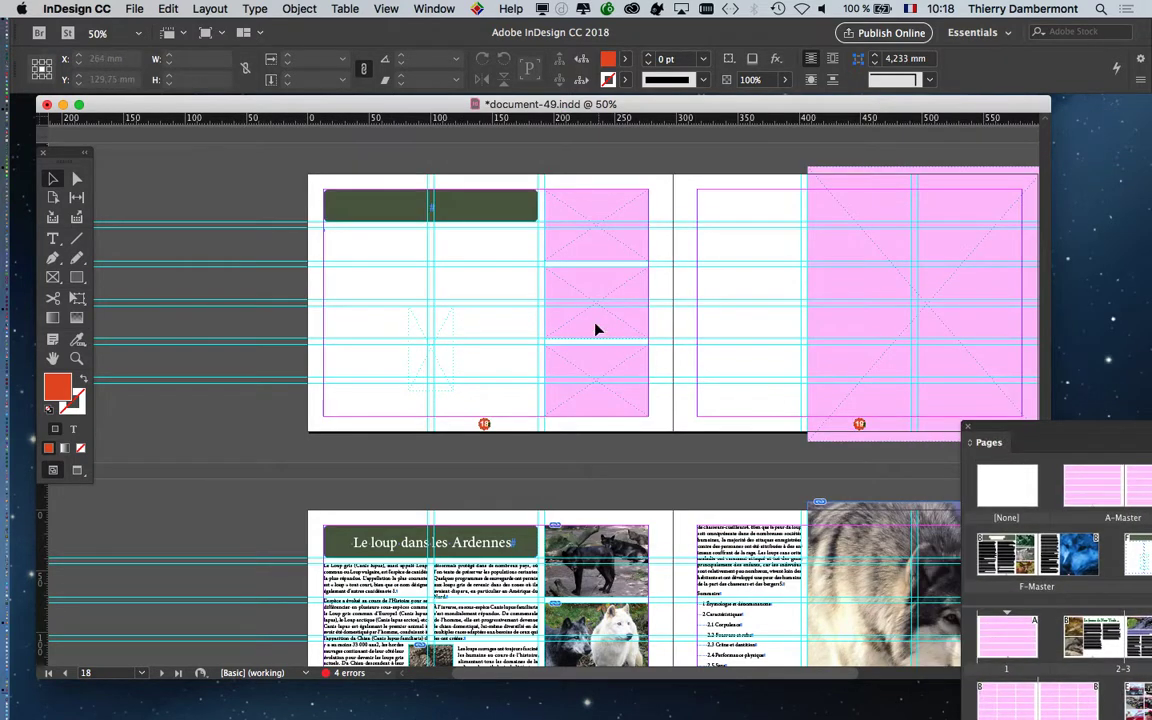
{"action": "left_click_drag", "start_coordinate": [626, 270], "coordinate": [482, 332]}
{"action": "scroll", "coordinate": [311, 259], "scroll_direction": "up", "scroll_amount": 1}
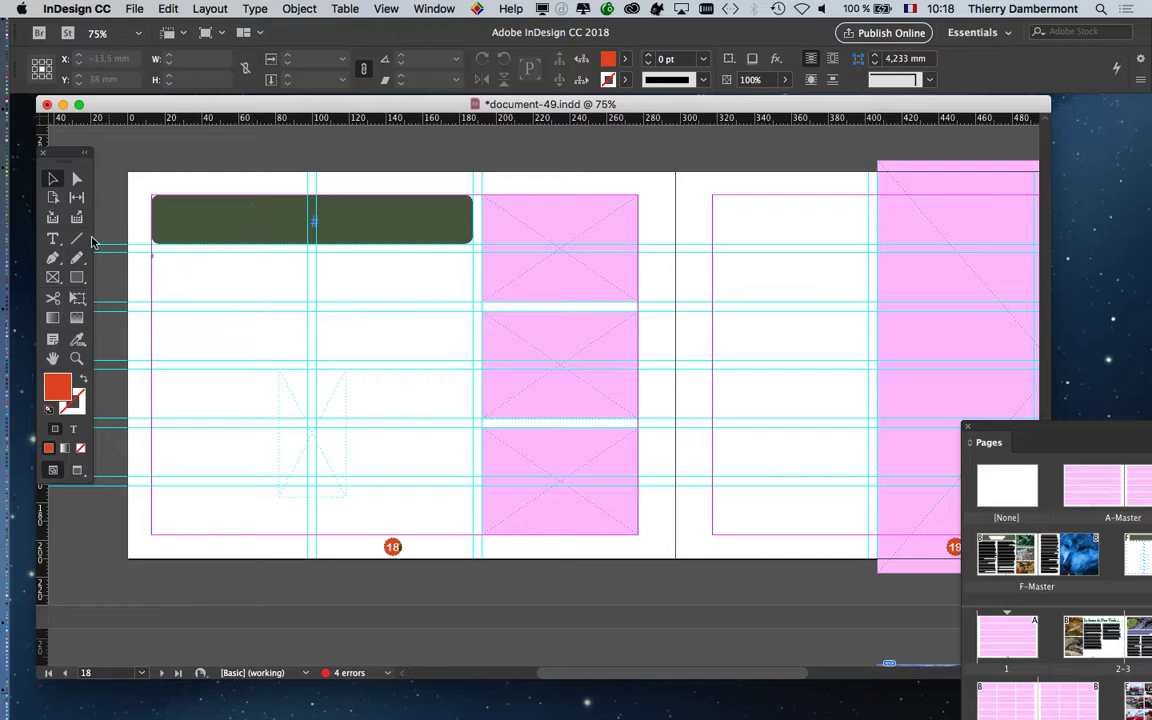
{"action": "left_click", "coordinate": [58, 240]}
{"action": "scroll", "coordinate": [265, 249], "scroll_direction": "up", "scroll_amount": 2}
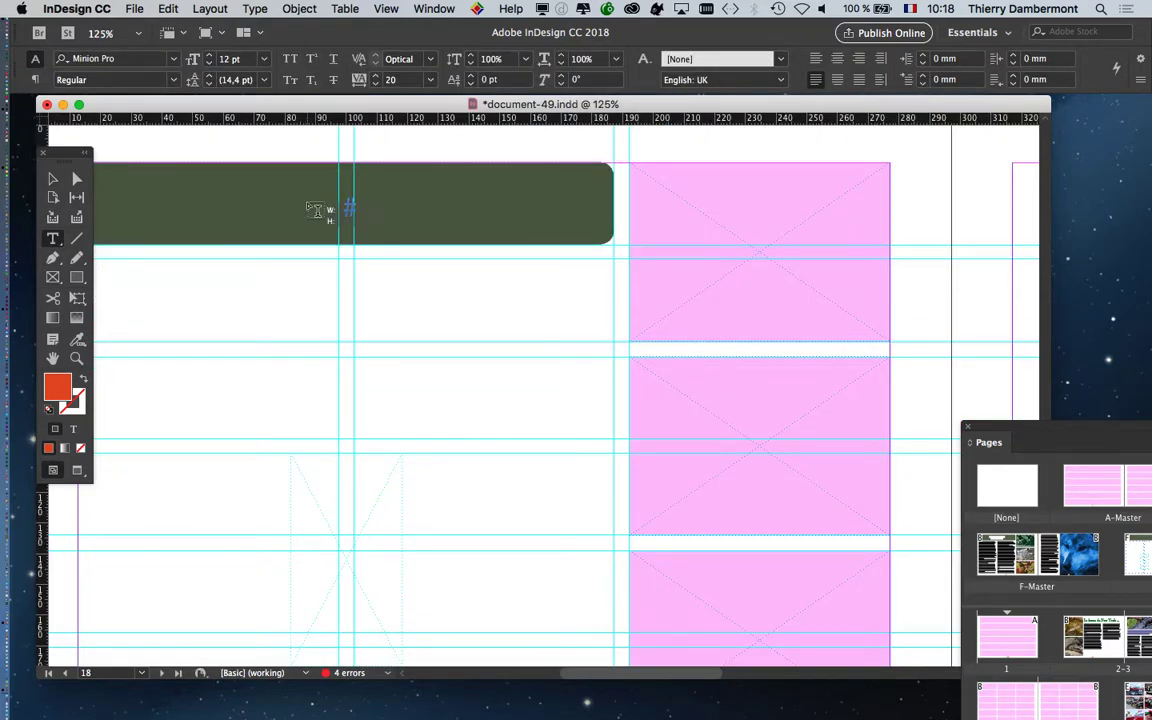
{"action": "scroll", "coordinate": [406, 257], "scroll_direction": "left", "scroll_amount": 3}
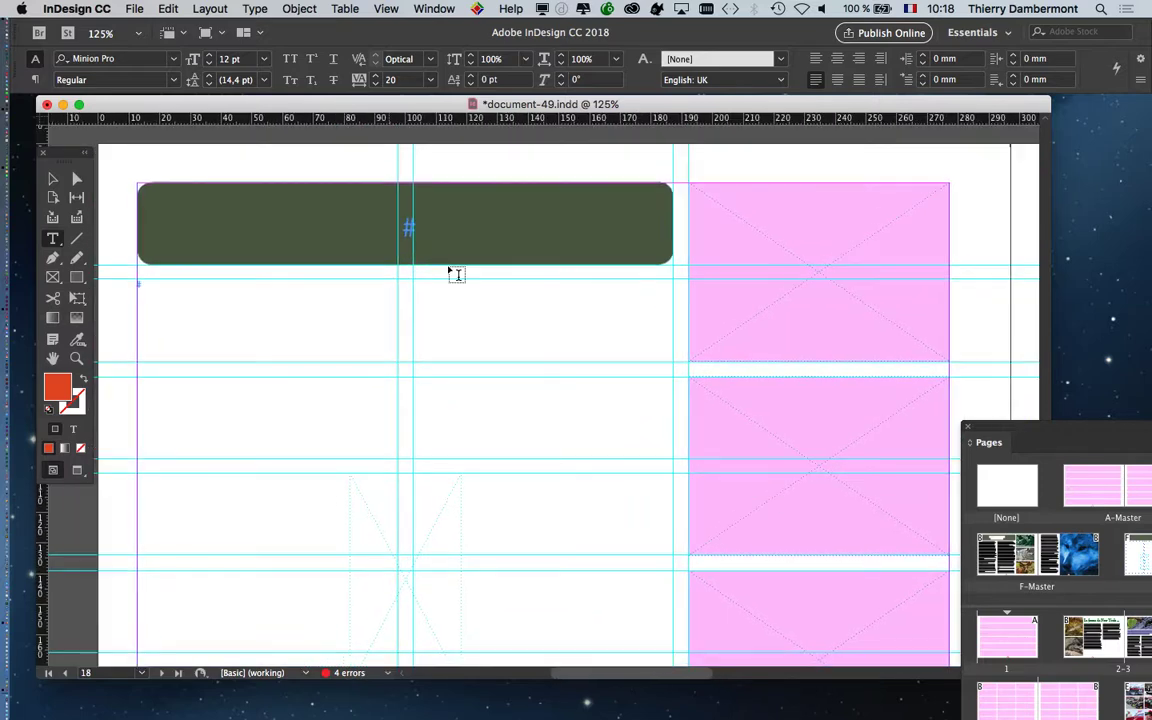
{"action": "left_click", "coordinate": [55, 179]}
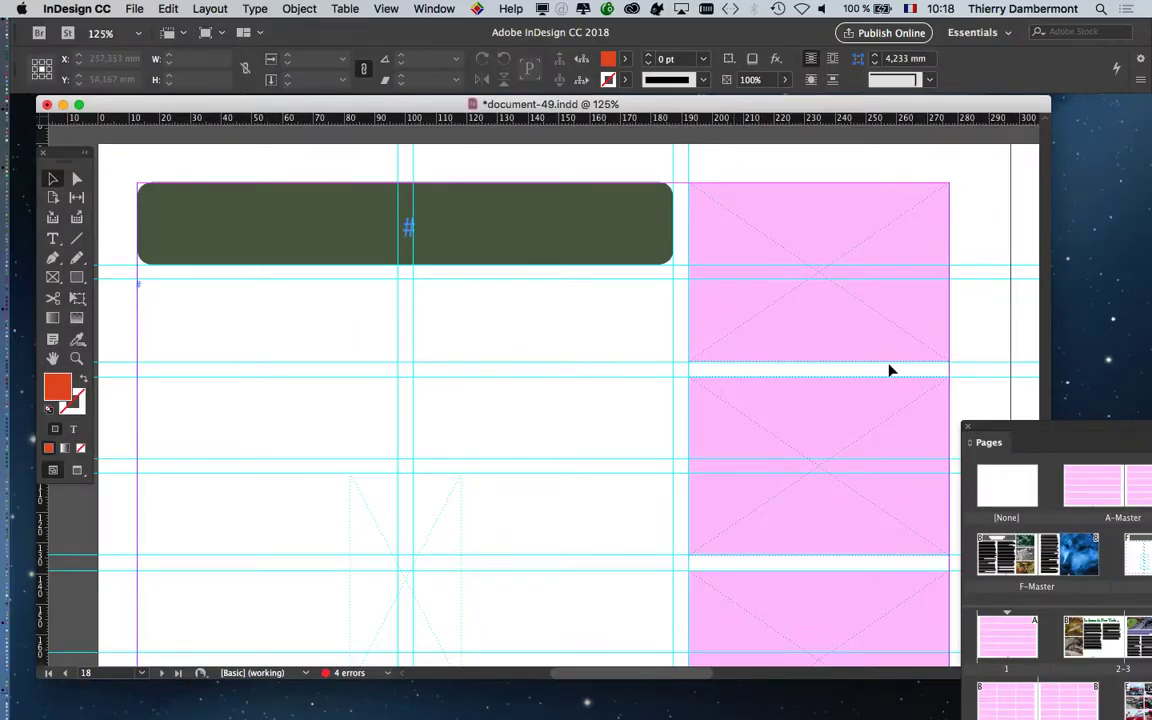
{"action": "left_click_drag", "start_coordinate": [1003, 428], "coordinate": [868, 347]}
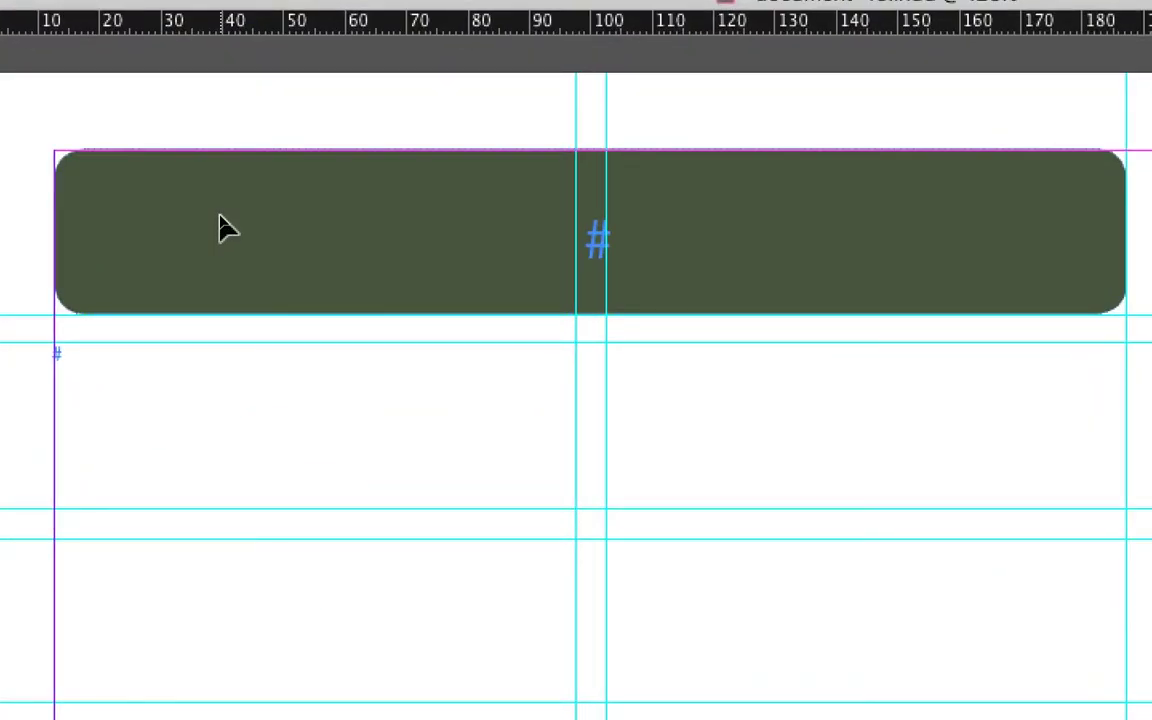
- Enter the title "Les dauphins des îles" in the dark green title frame on page 18, then deselect it
{"action": "left_click", "coordinate": [205, 211]}
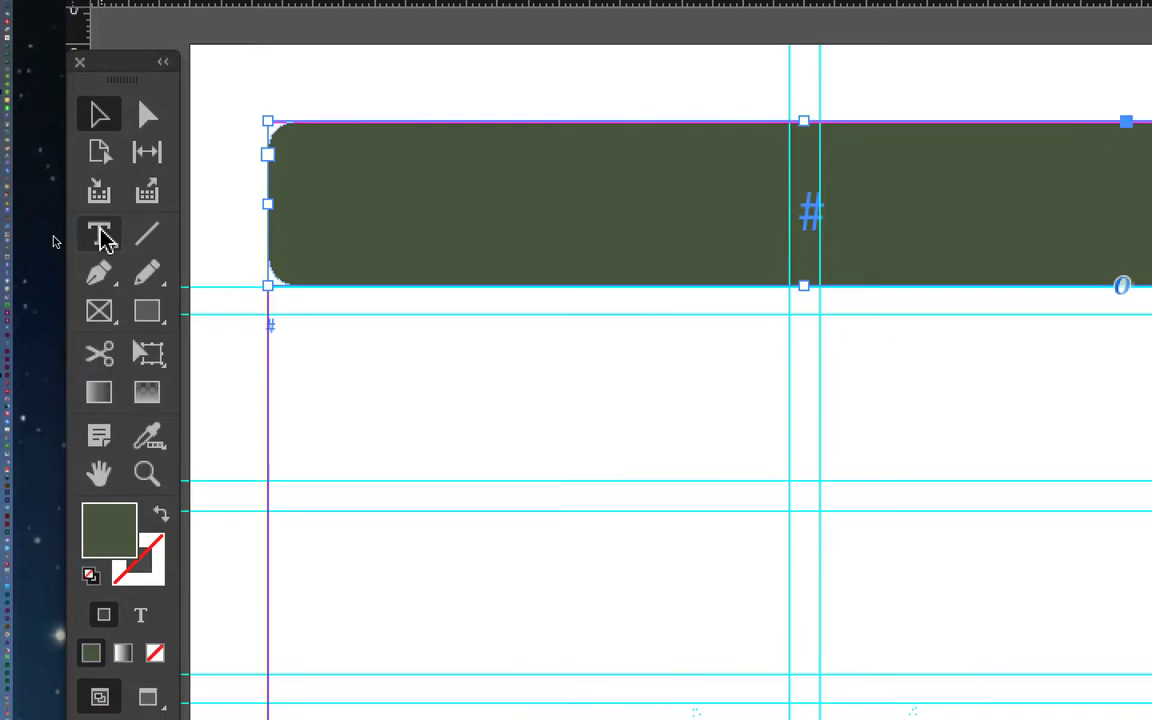
{"action": "left_click", "coordinate": [105, 236]}
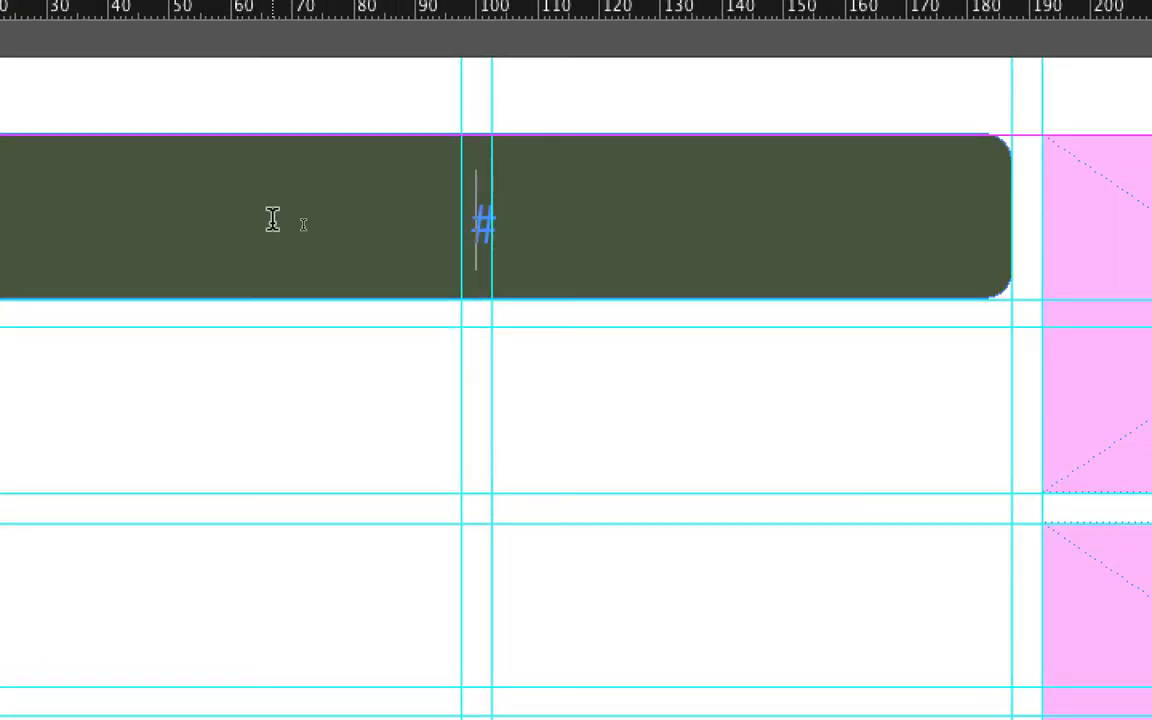
{"action": "type", "text": "Les dau"}
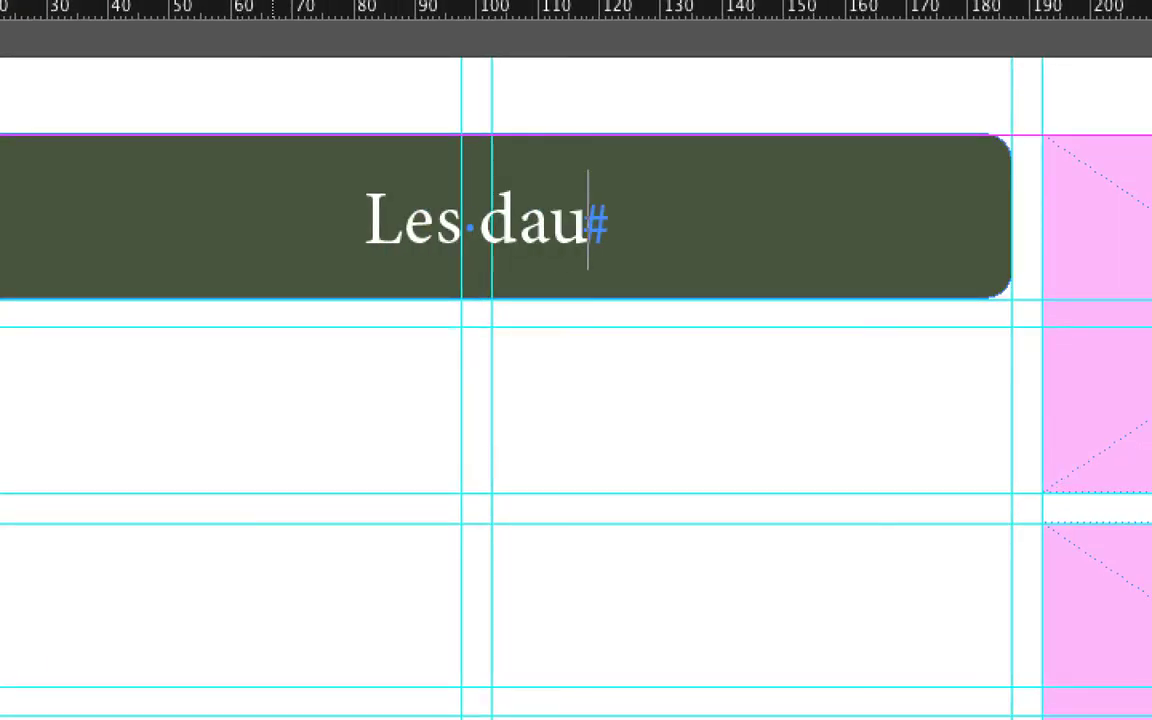
{"action": "type", "text": "phins "}
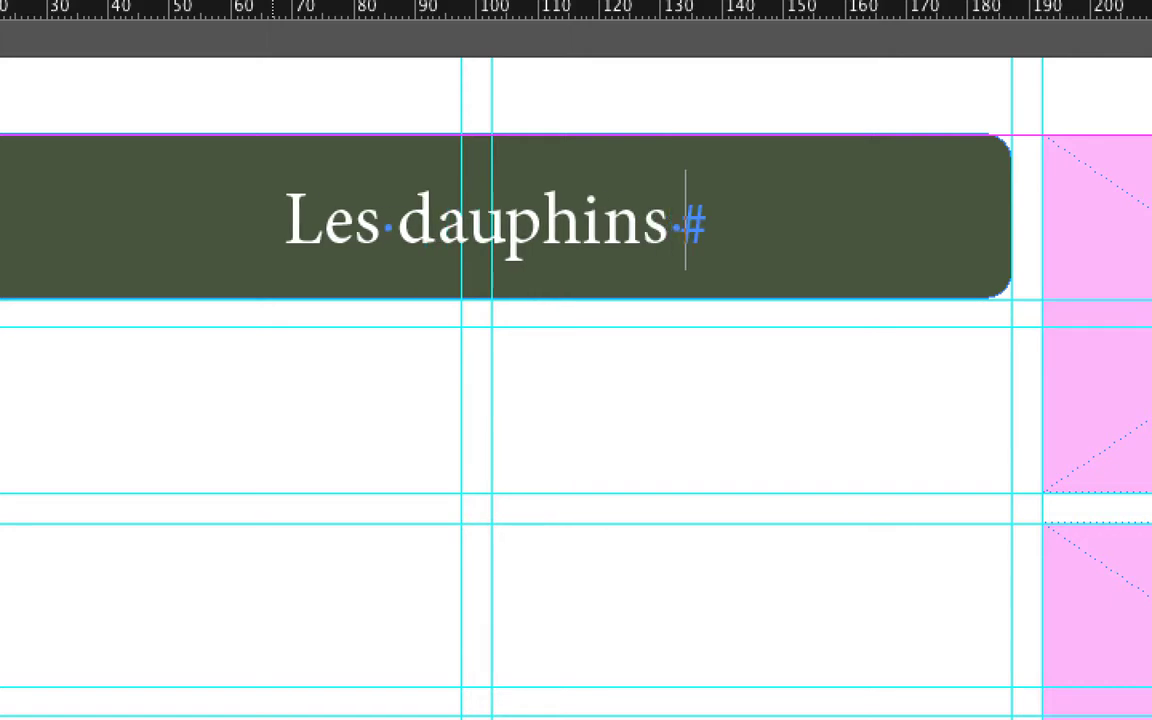
{"action": "type", "text": "des îles"}
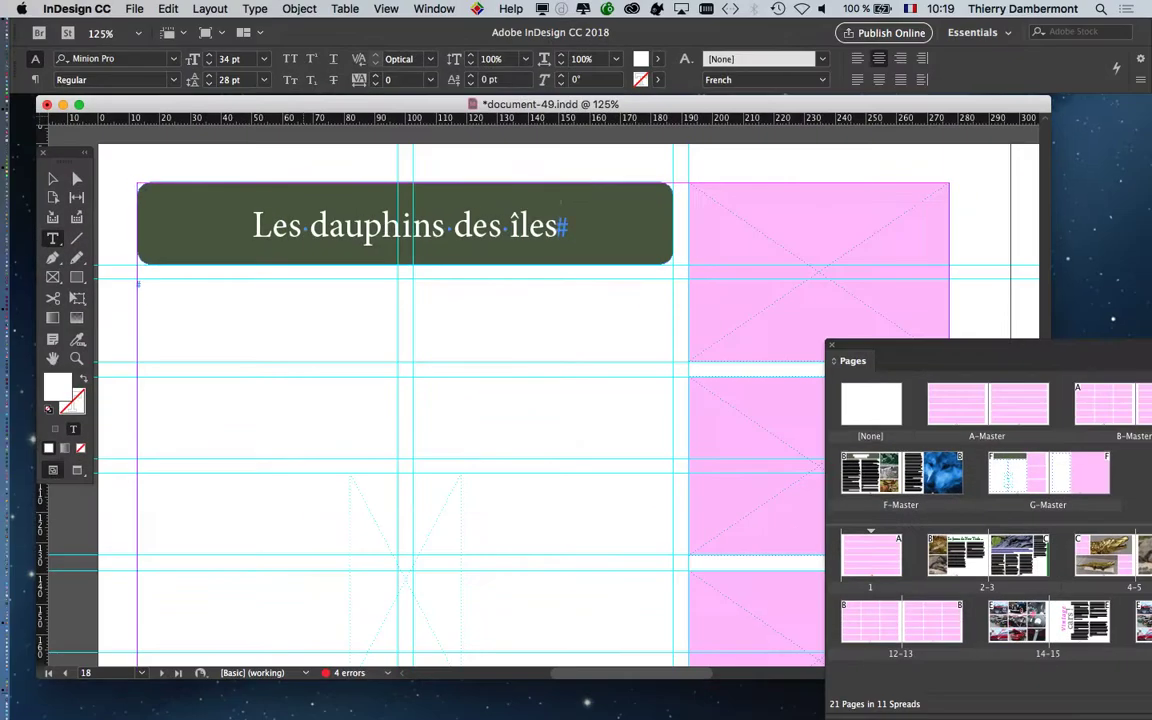
{"action": "key", "text": "Escape"}
{"action": "left_click", "coordinate": [682, 306]}
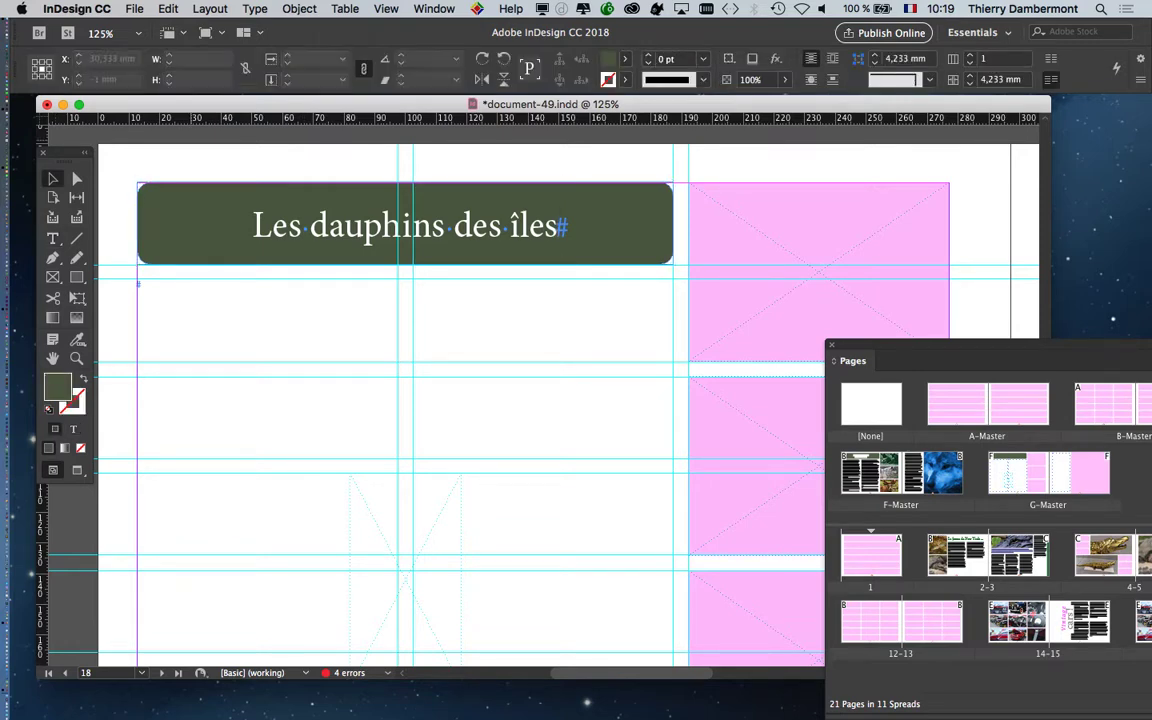
- Select the whole title text on page 18 and display the paragraph styles to check which one is applied
{"action": "scroll", "coordinate": [683, 306], "scroll_direction": "down", "scroll_amount": 1}
{"action": "scroll", "coordinate": [382, 249], "scroll_direction": "up", "scroll_amount": 3}
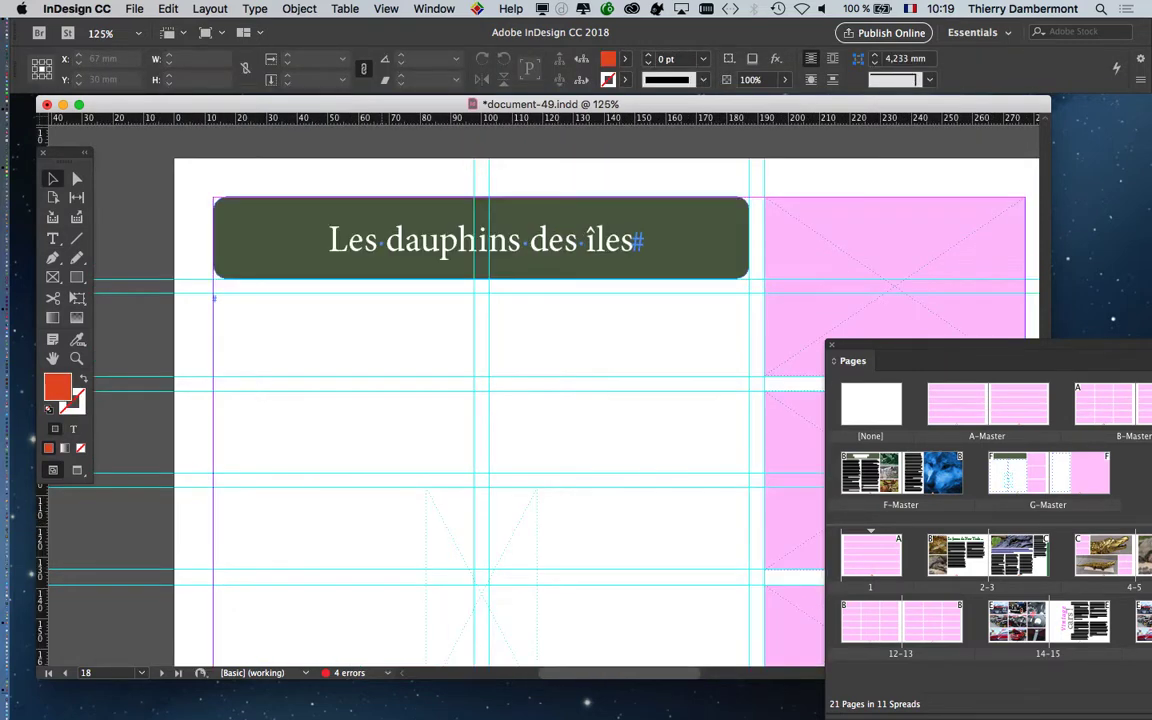
{"action": "key", "text": "t"}
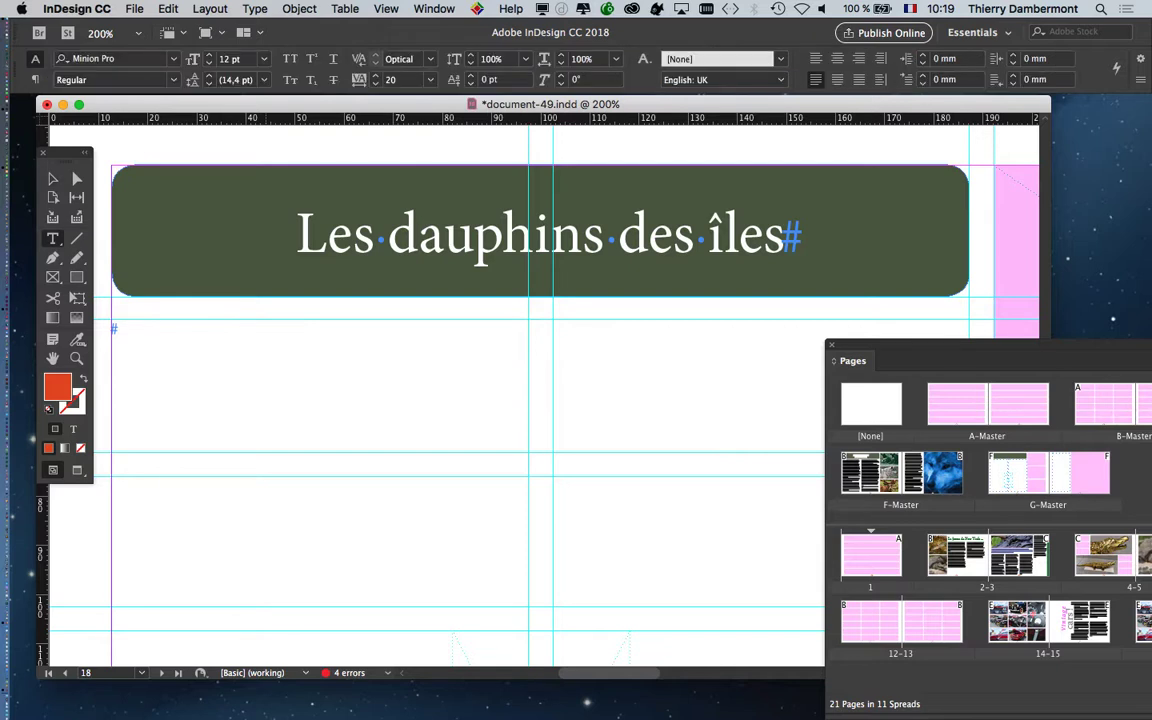
{"action": "left_click_drag", "start_coordinate": [296, 234], "coordinate": [763, 234]}
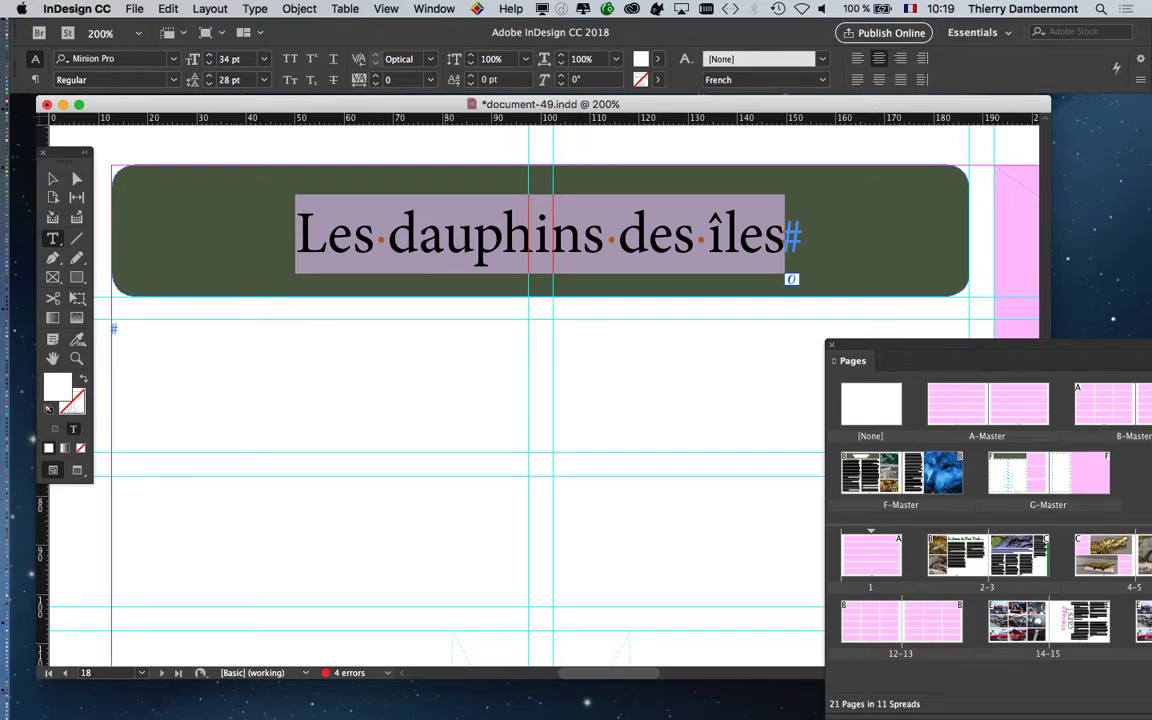
{"action": "left_click", "coordinate": [618, 238]}
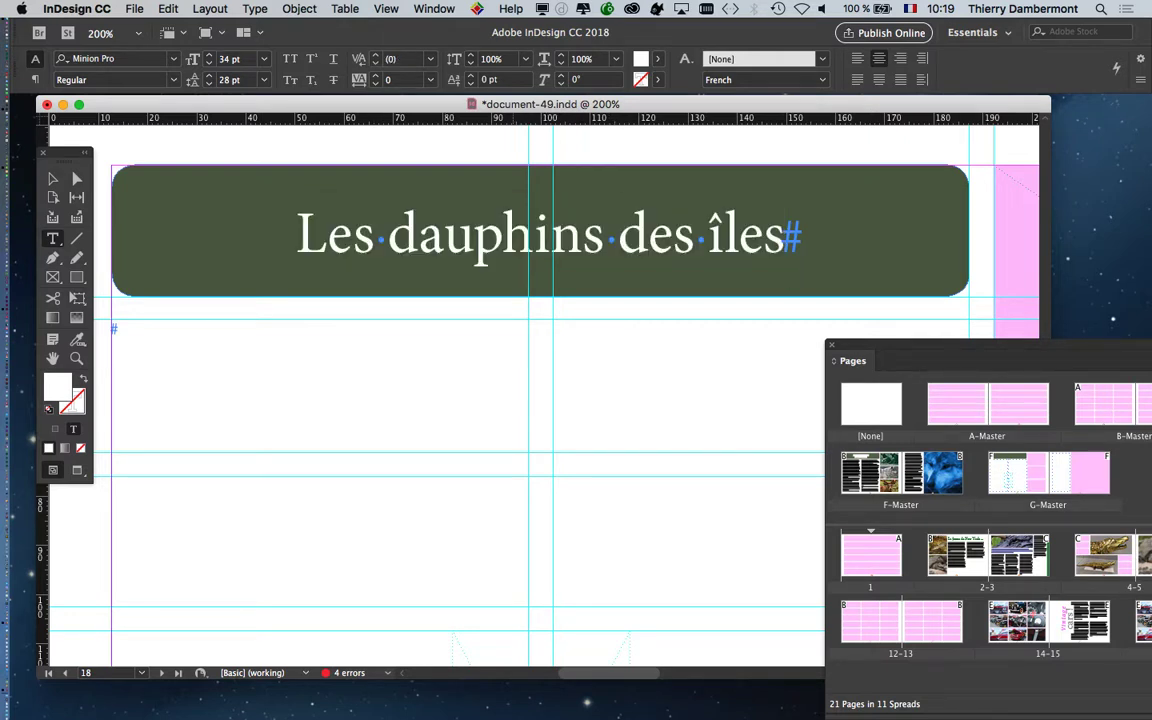
{"action": "left_click_drag", "start_coordinate": [297, 235], "coordinate": [788, 235]}
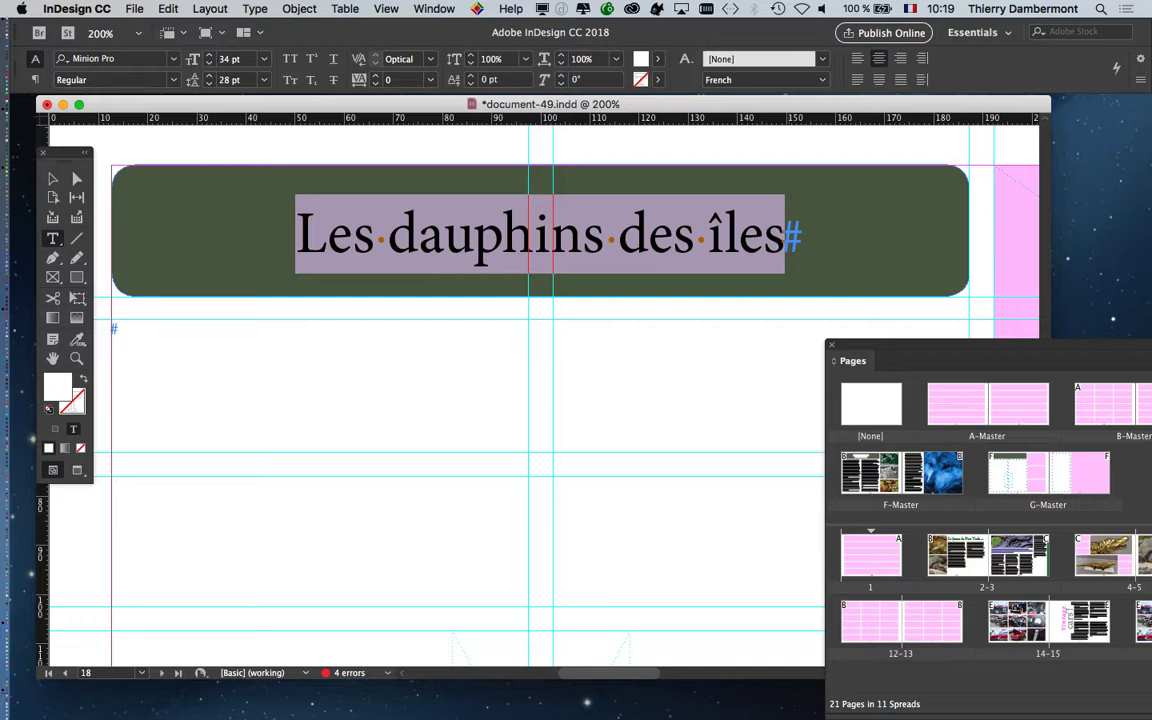
{"action": "left_click", "coordinate": [788, 236]}
{"action": "left_click_drag", "start_coordinate": [297, 235], "coordinate": [788, 235]}
{"action": "left_click", "coordinate": [255, 9]}
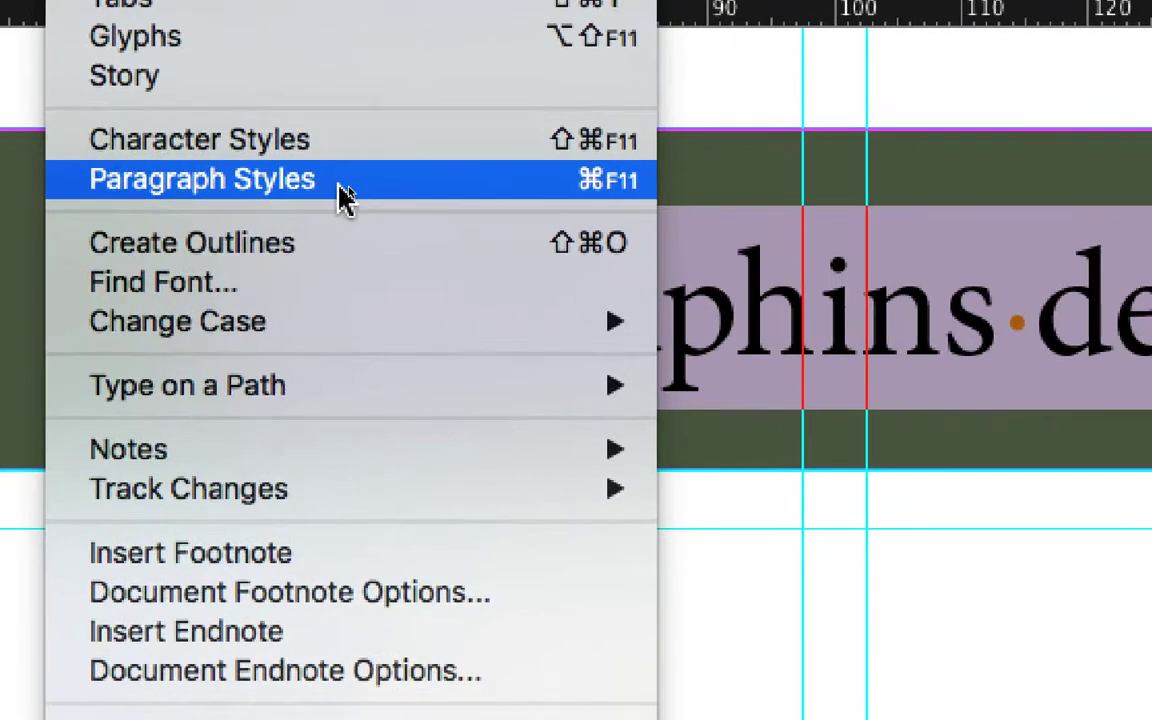
{"action": "left_click", "coordinate": [340, 197]}
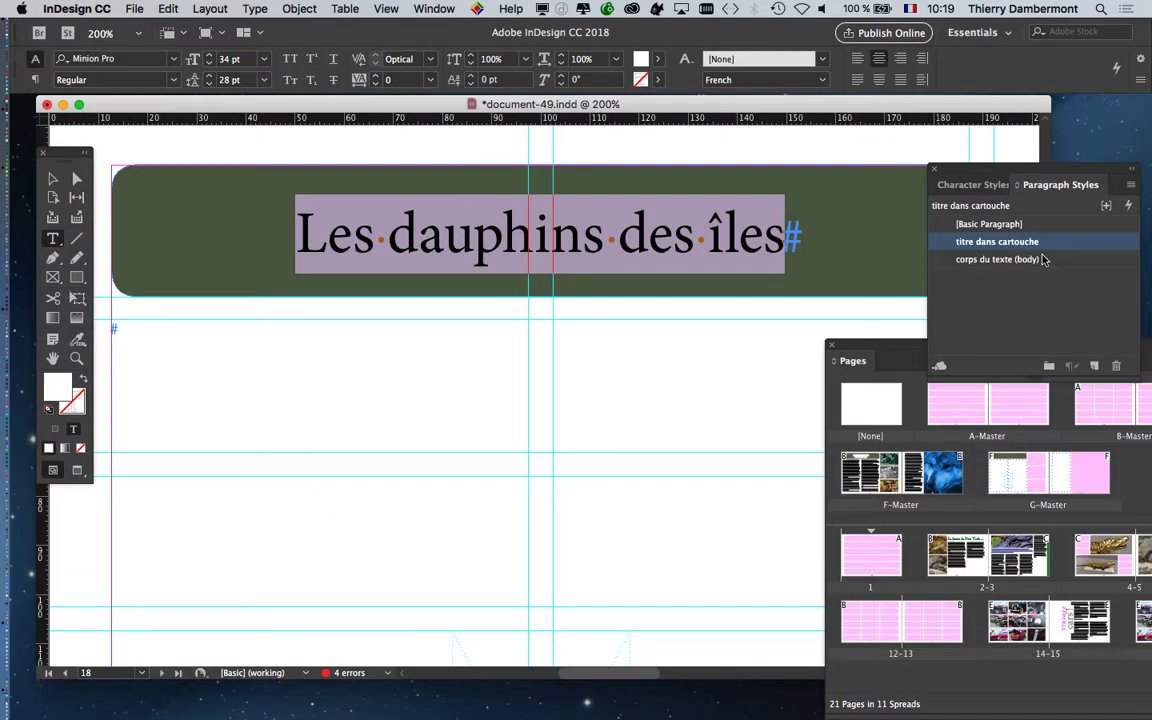
{"action": "left_click_drag", "start_coordinate": [1012, 175], "coordinate": [836, 162]}
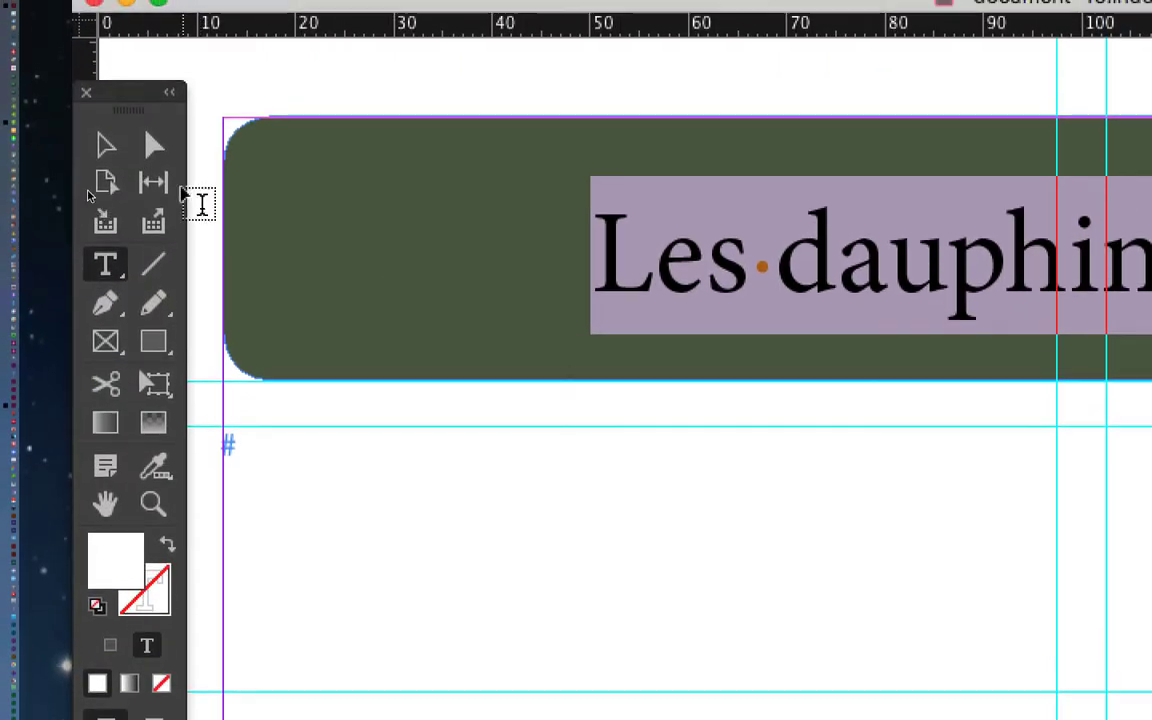
- With nothing selected, edit the paragraph style "titre dans cartouche" and choose French as its language
{"action": "left_click", "coordinate": [113, 180]}
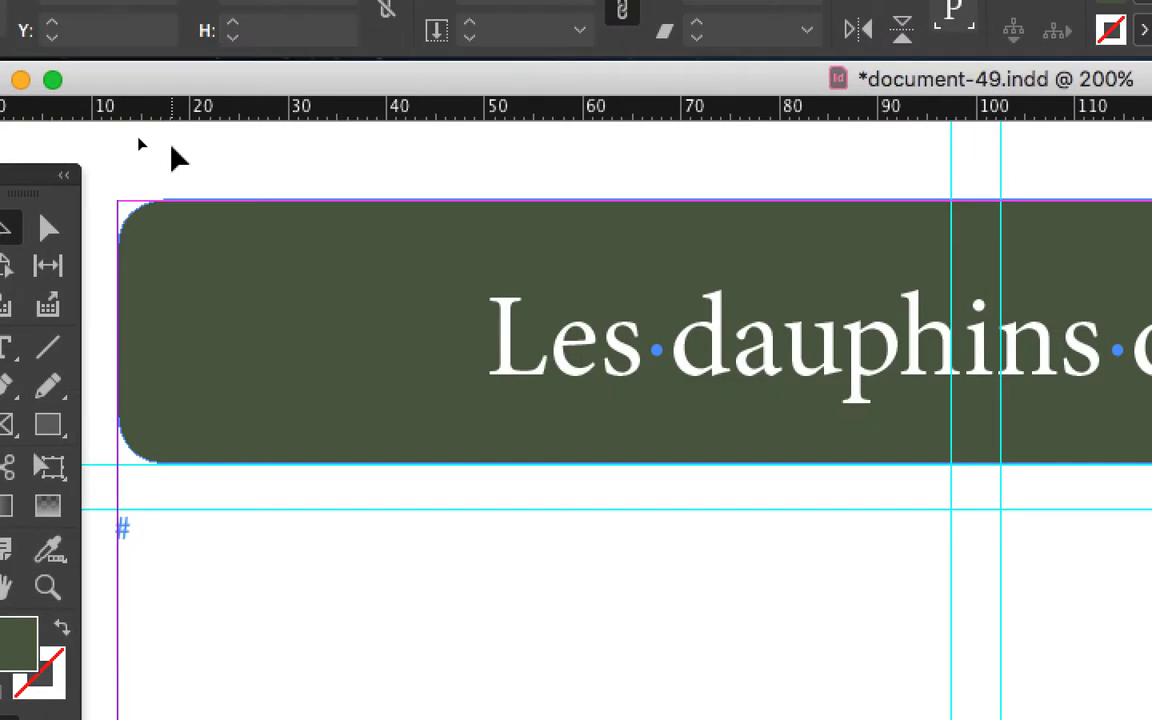
{"action": "left_click", "coordinate": [218, 129]}
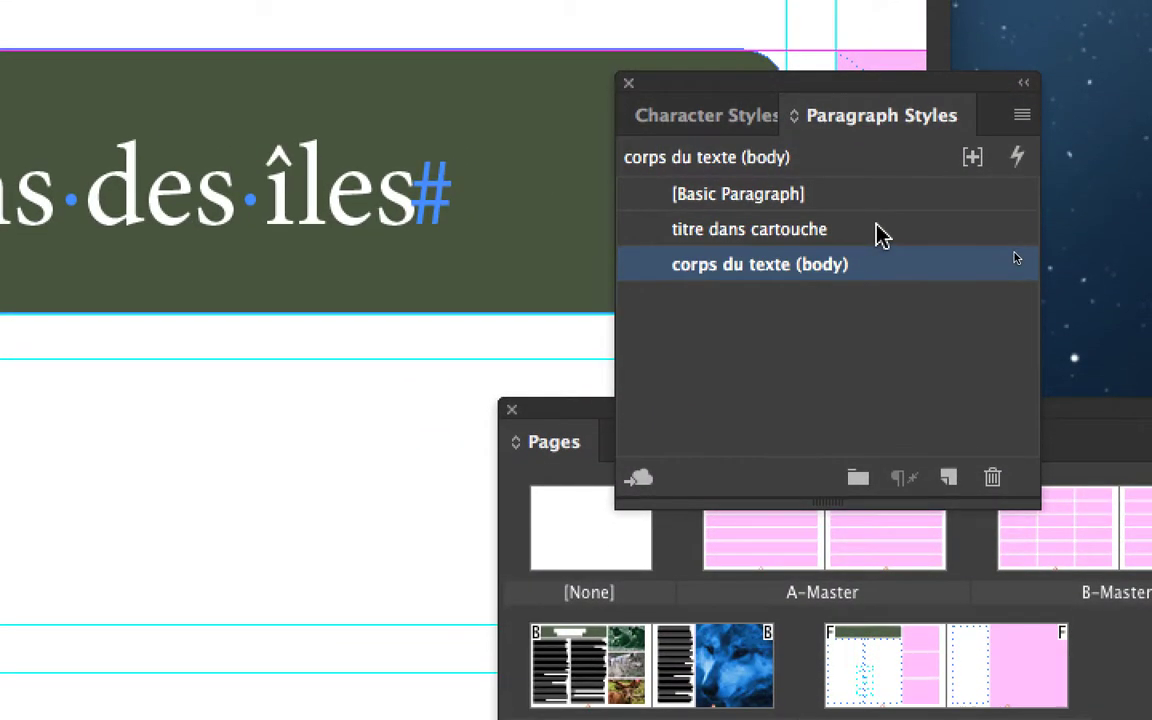
{"action": "left_click", "coordinate": [882, 226]}
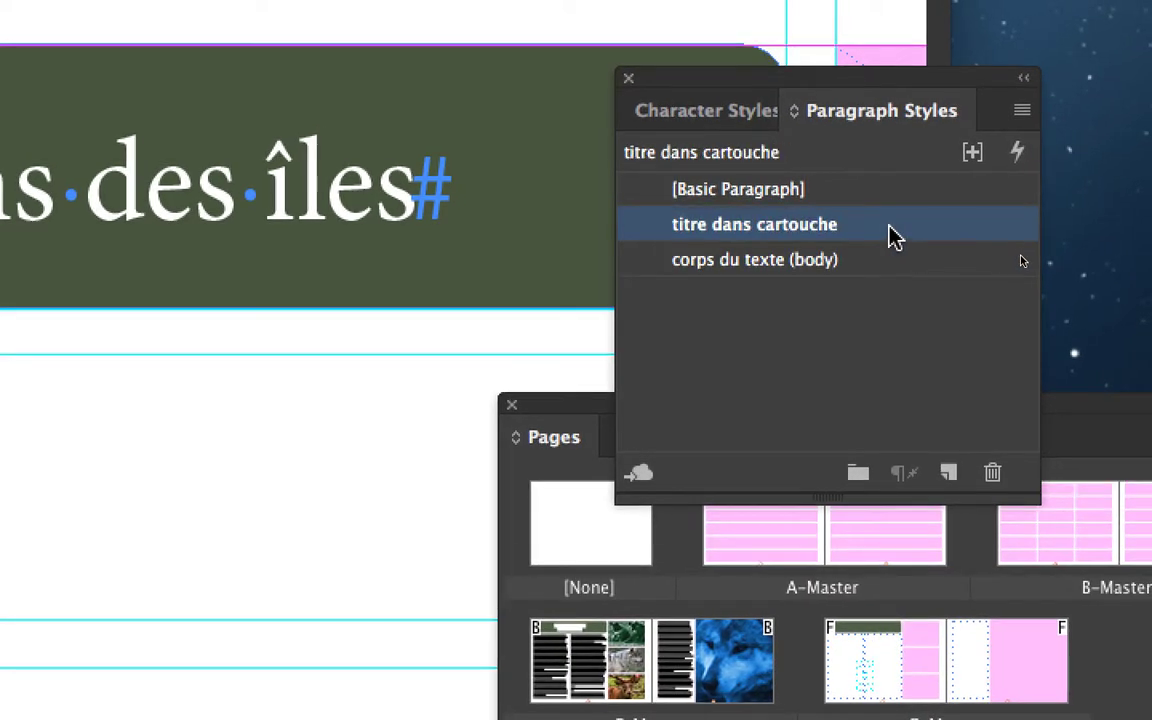
{"action": "double_click", "coordinate": [888, 230]}
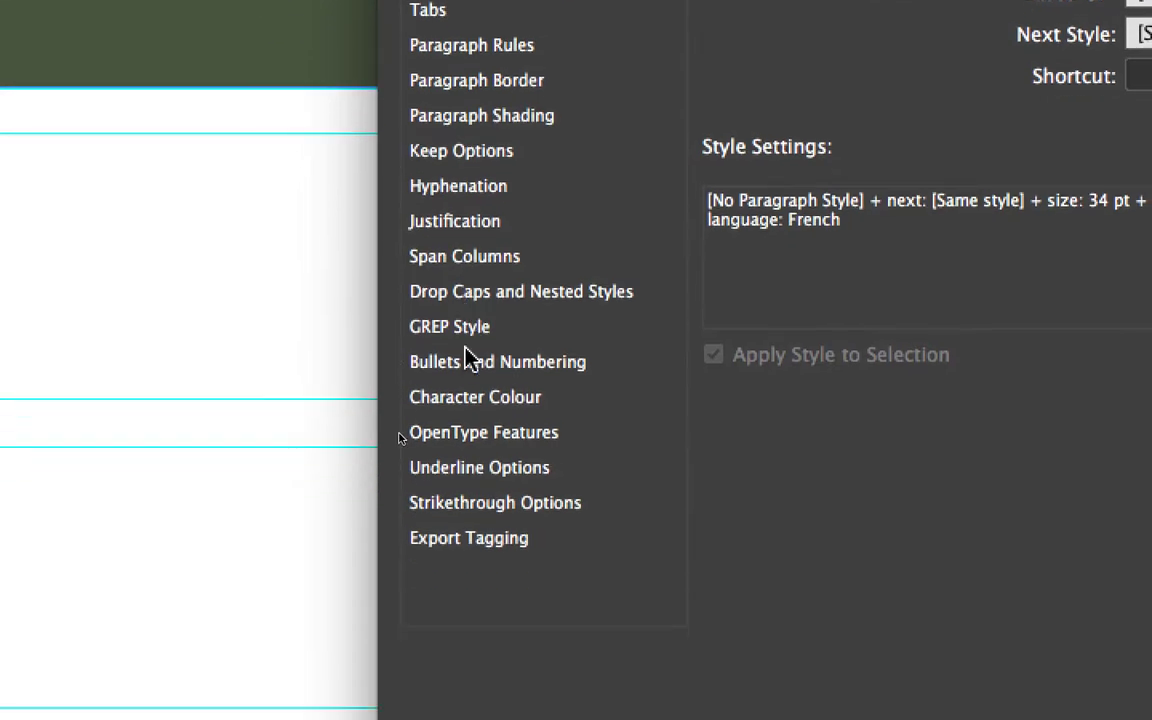
{"action": "left_click", "coordinate": [483, 195]}
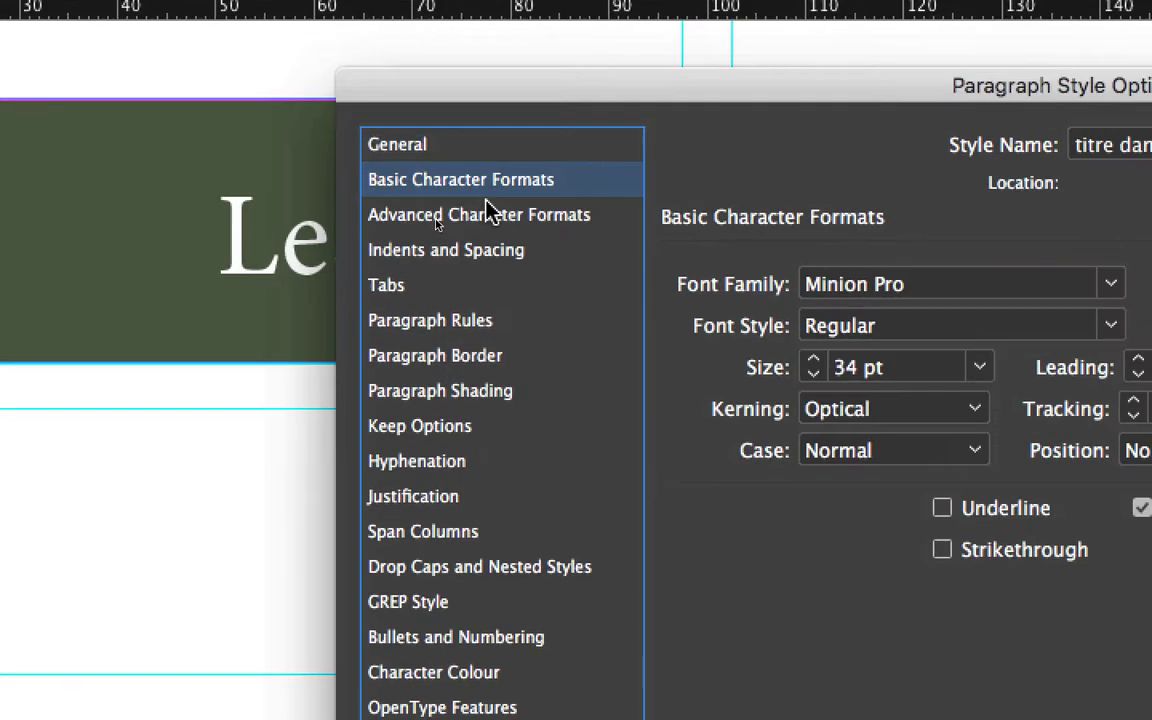
{"action": "left_click", "coordinate": [560, 225]}
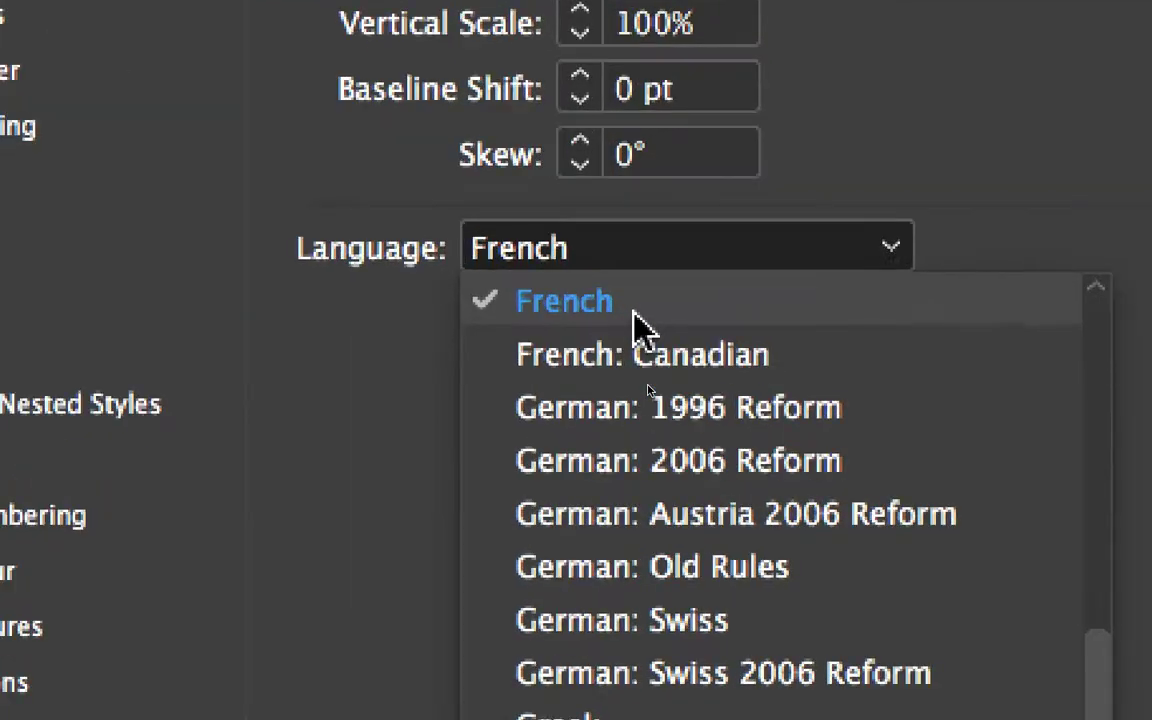
{"action": "left_click", "coordinate": [633, 308]}
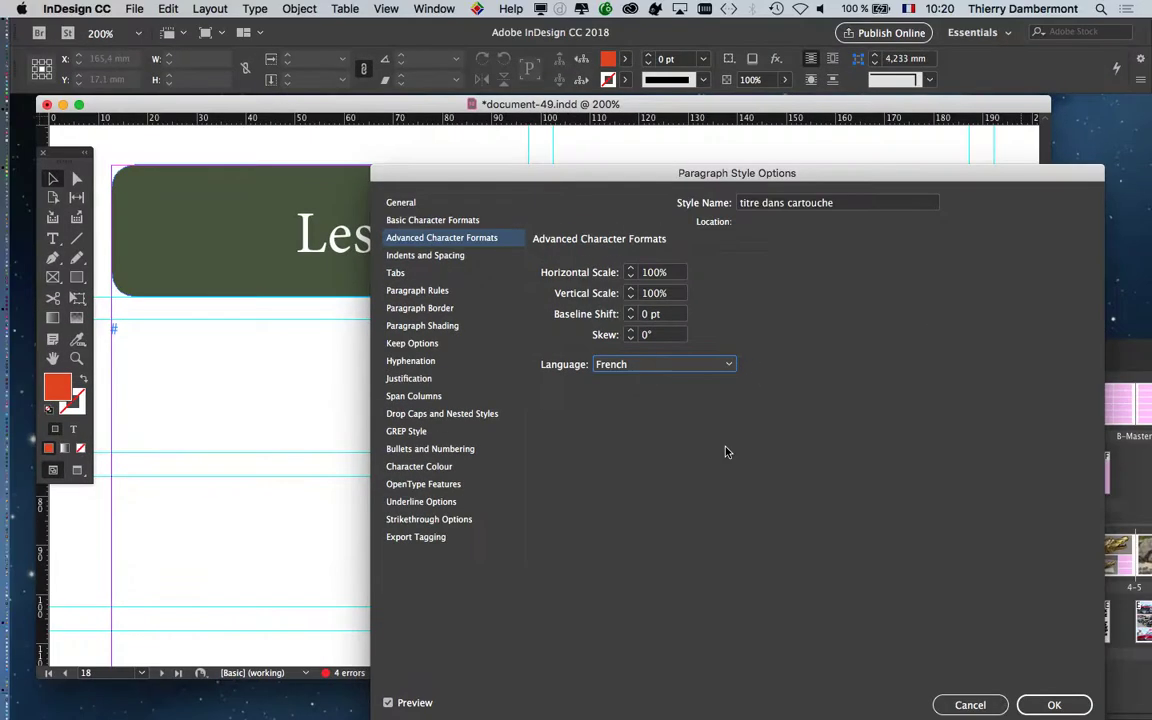
{"action": "key", "text": "Return"}
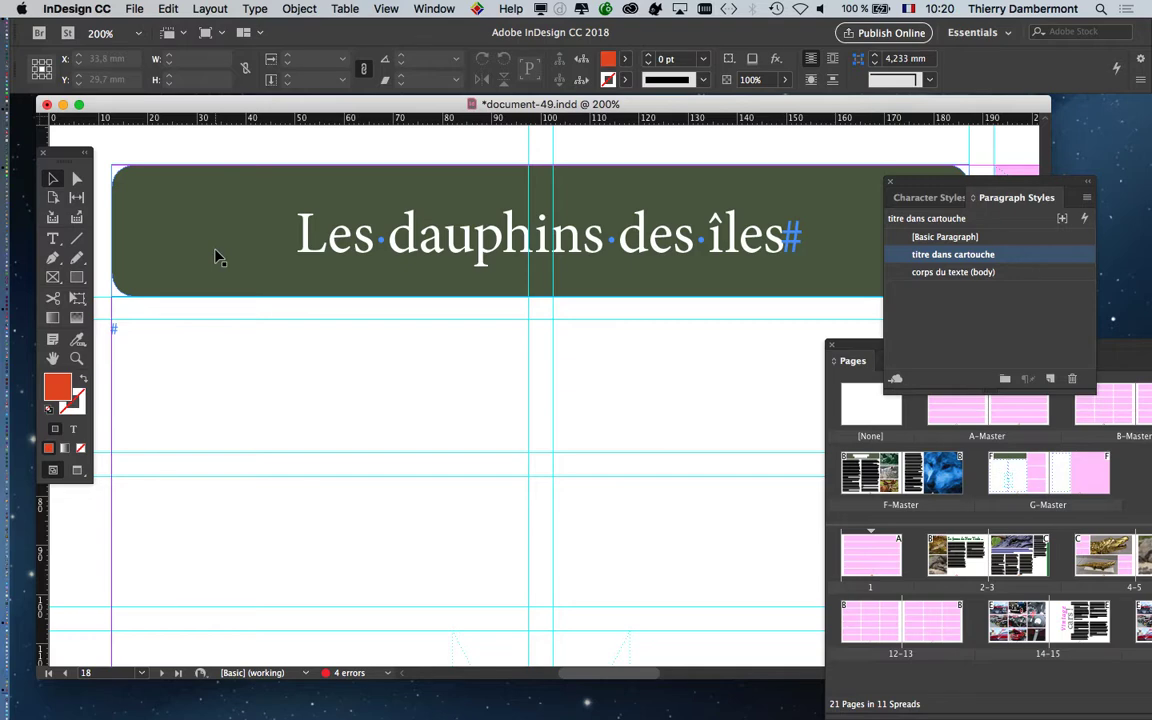
{"action": "key", "text": "super+minus"}
{"action": "key", "text": "super+minus"}
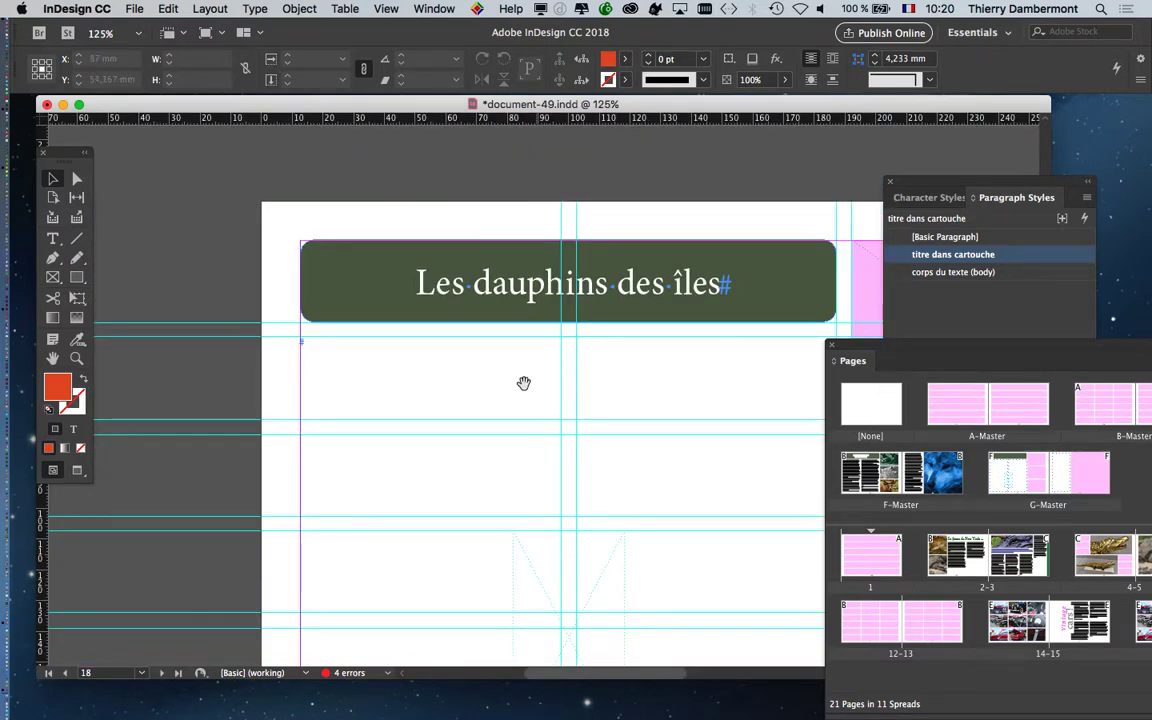
{"action": "left_click_drag", "start_coordinate": [524, 383], "coordinate": [316, 291]}
{"action": "key", "text": "super+minus"}
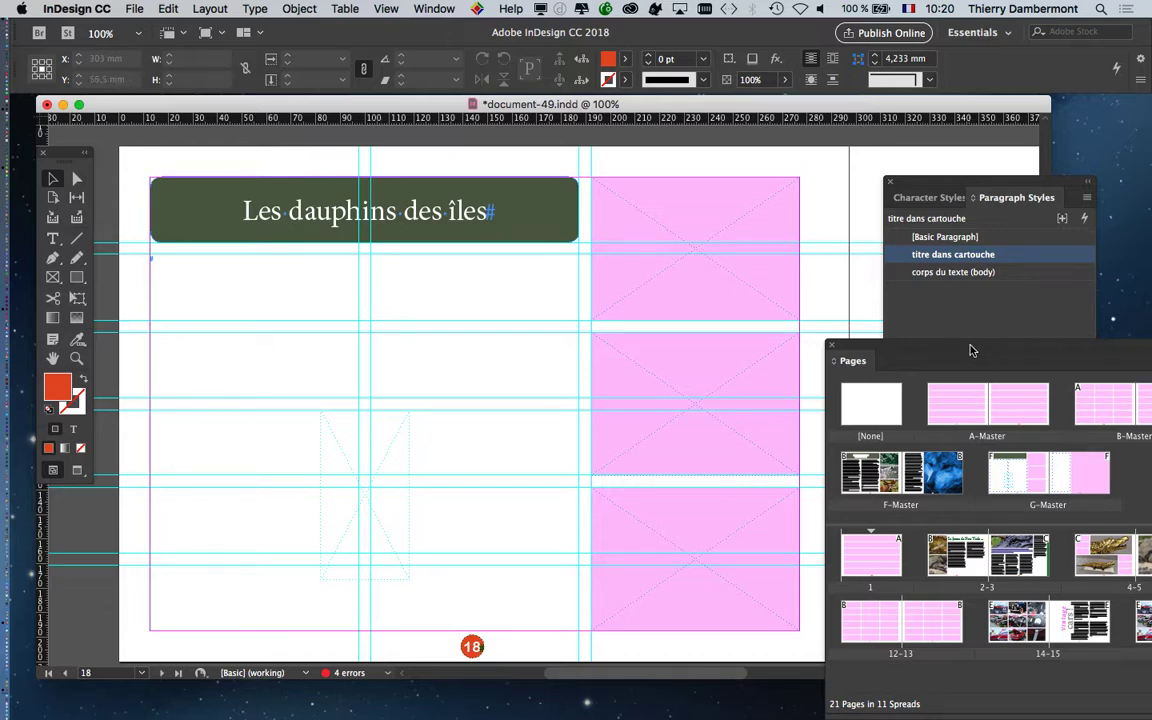
- Move the page thumbnails off the paragraph styles, select the title frame on page 18 to inspect it, and deselect it
{"action": "left_click_drag", "start_coordinate": [969, 343], "coordinate": [676, 309]}
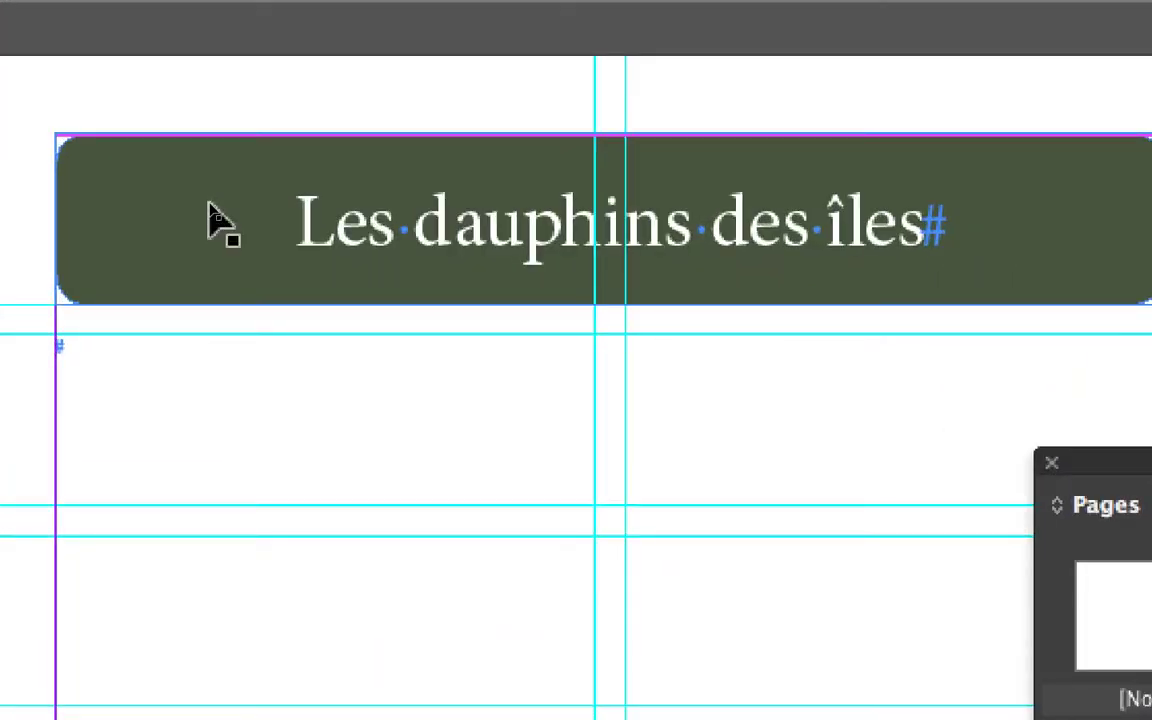
{"action": "left_click", "coordinate": [217, 218]}
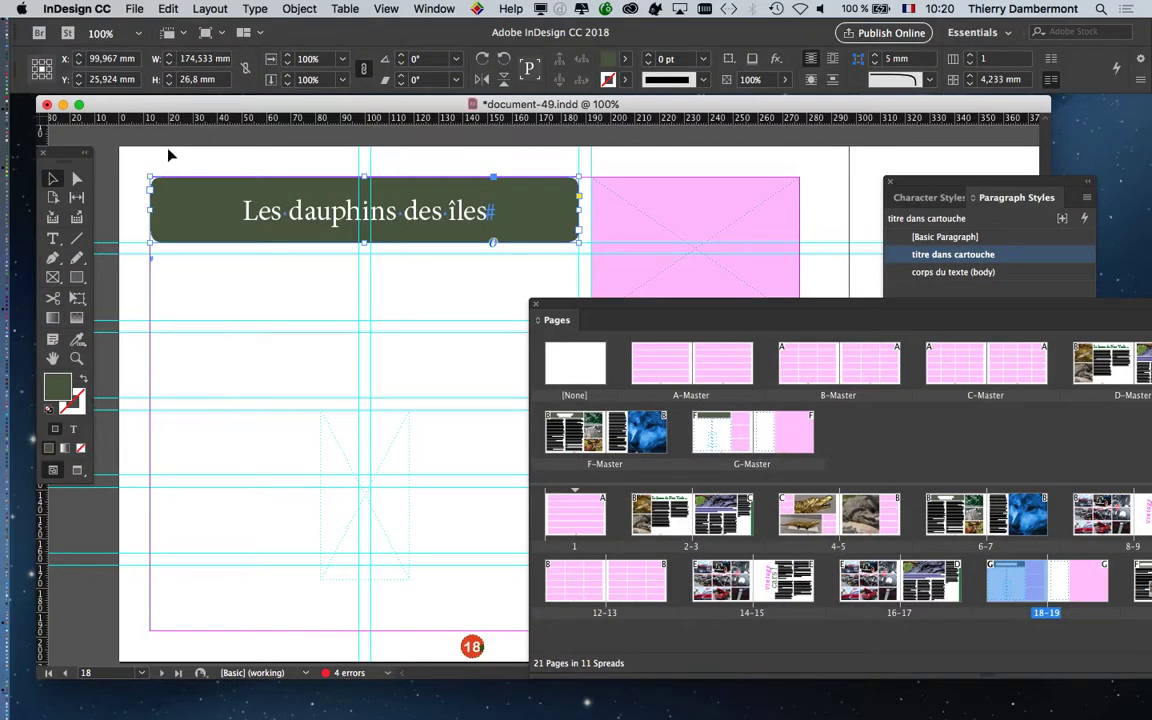
{"action": "left_click", "coordinate": [170, 155]}
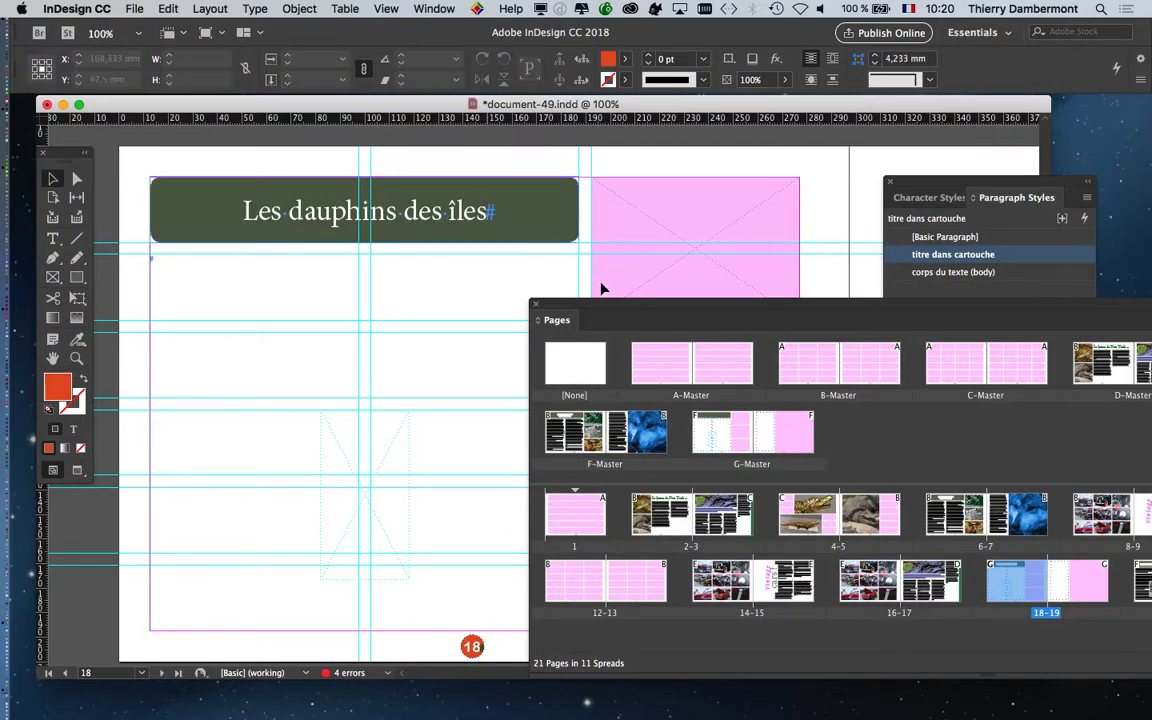
- Select both pages of spread 18-19 among the page thumbnails and override all their master page items
{"action": "left_click_drag", "start_coordinate": [604, 305], "coordinate": [262, 120]}
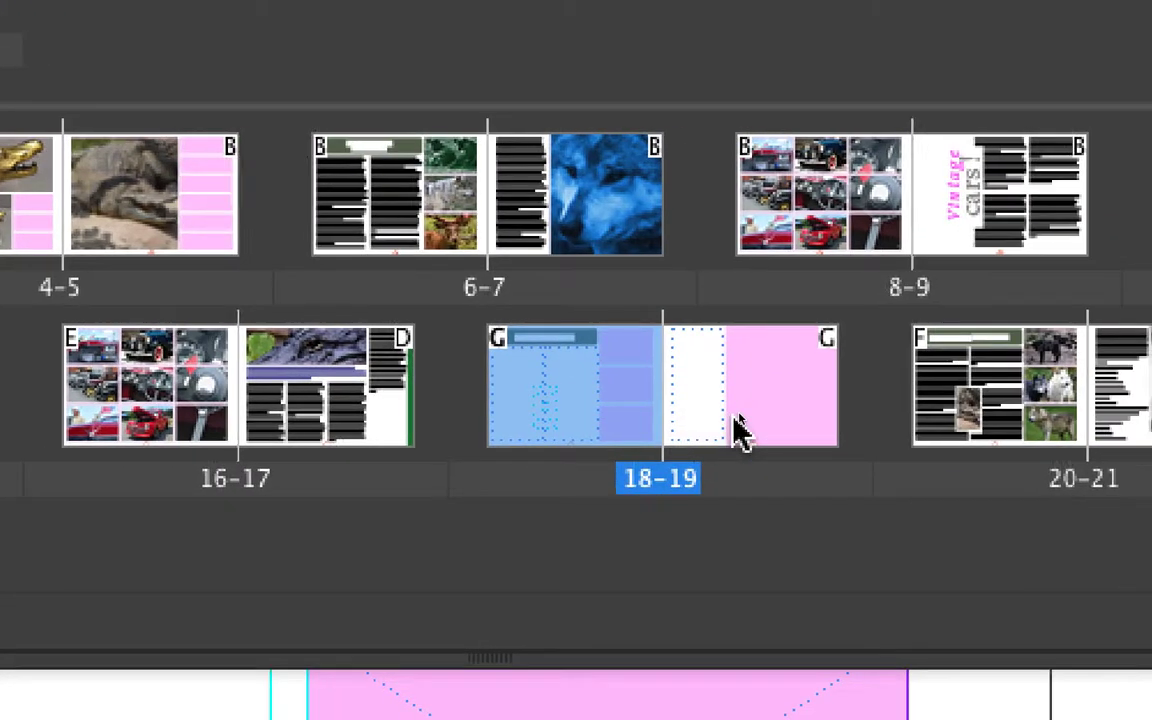
{"action": "left_click", "coordinate": [740, 432], "text": "shift"}
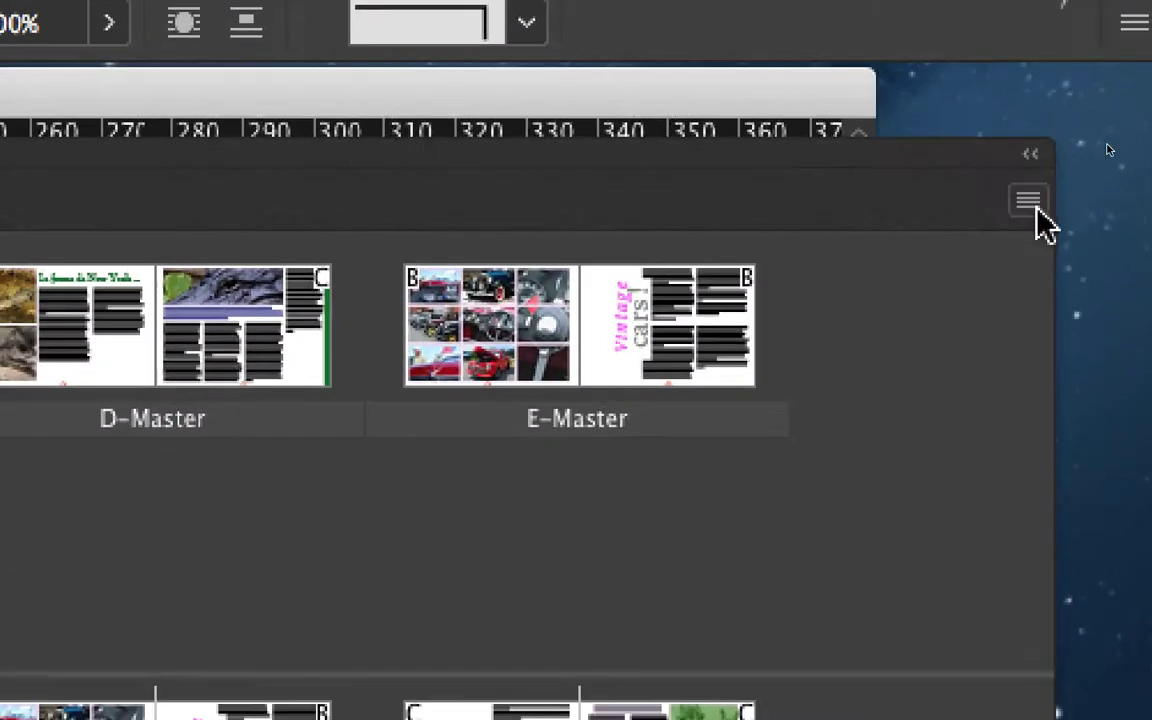
{"action": "left_click", "coordinate": [1026, 200]}
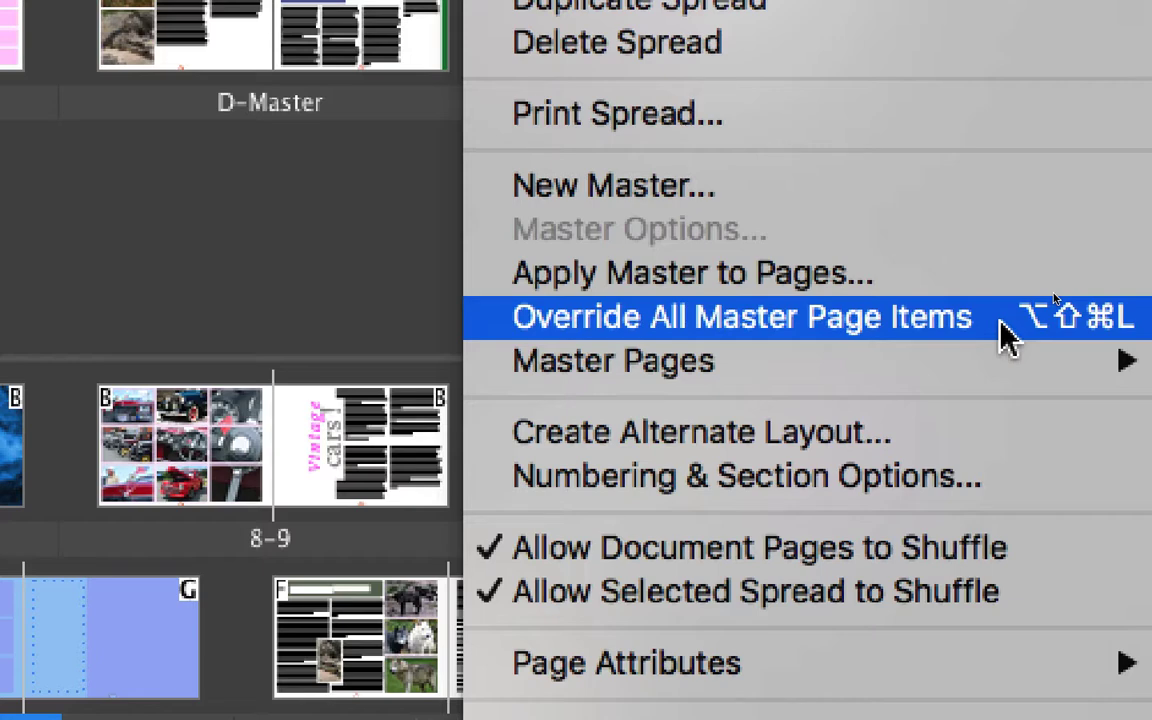
{"action": "left_click", "coordinate": [1005, 330]}
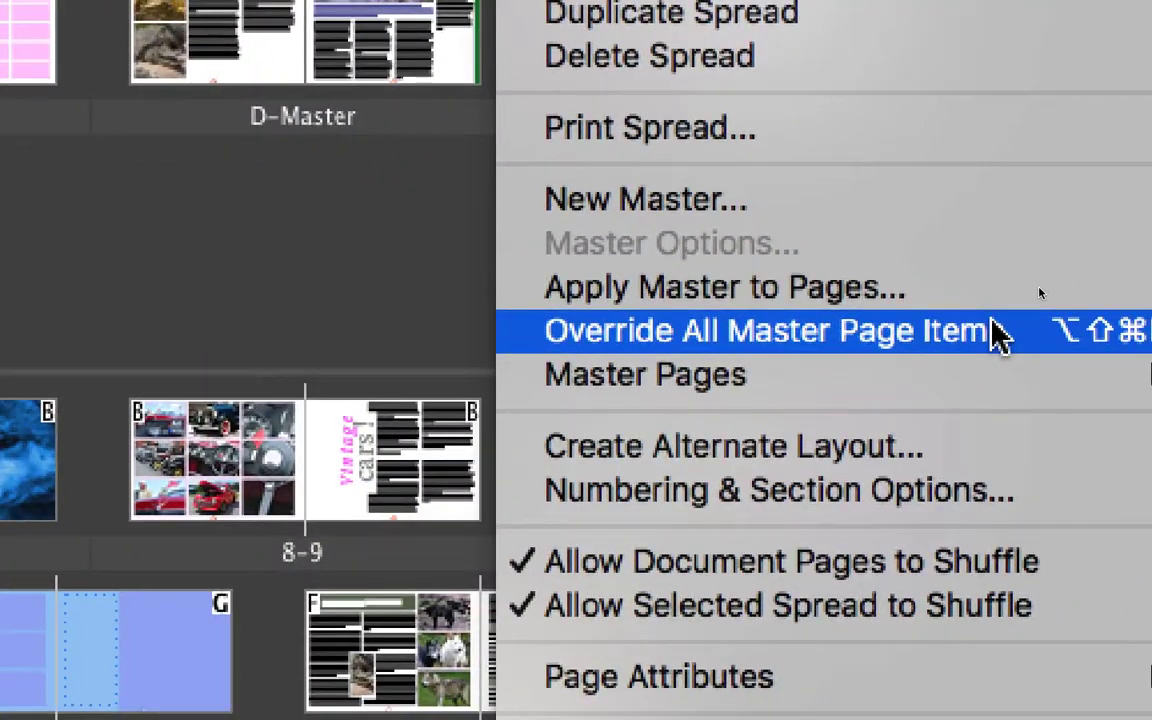
{"action": "left_click", "coordinate": [990, 330]}
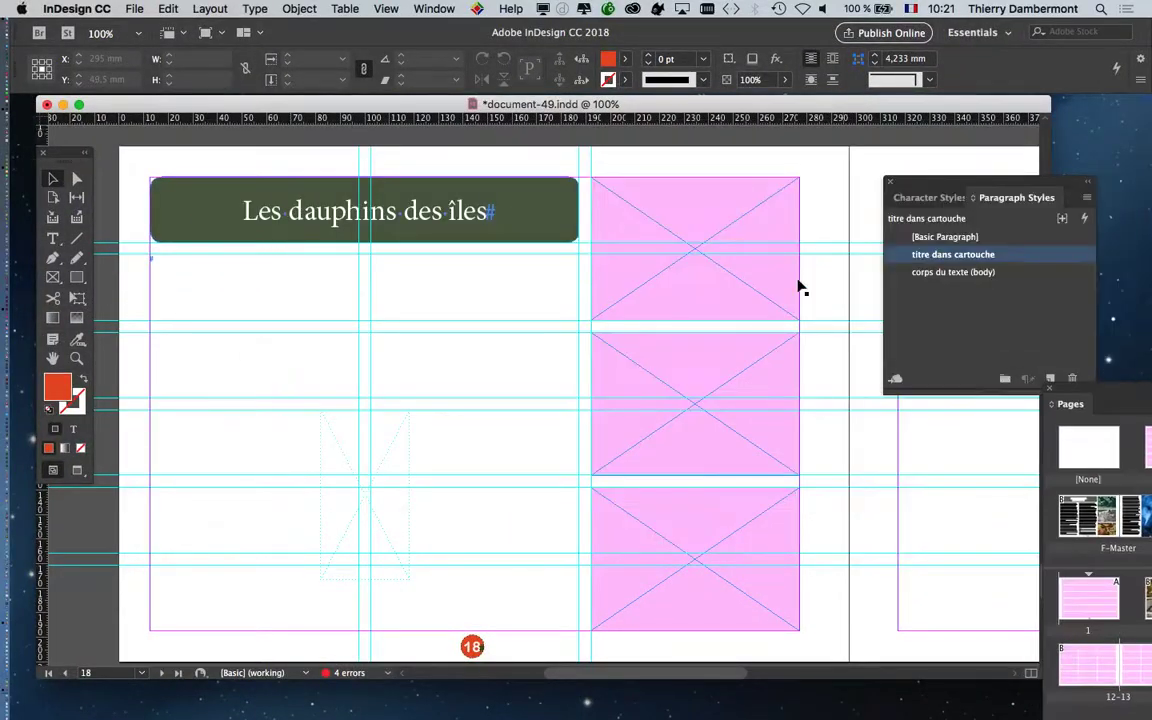
- Select the image and text frames on page 18 one at a time to check them, and examine the large image frame on page 19
{"action": "left_click", "coordinate": [716, 253]}
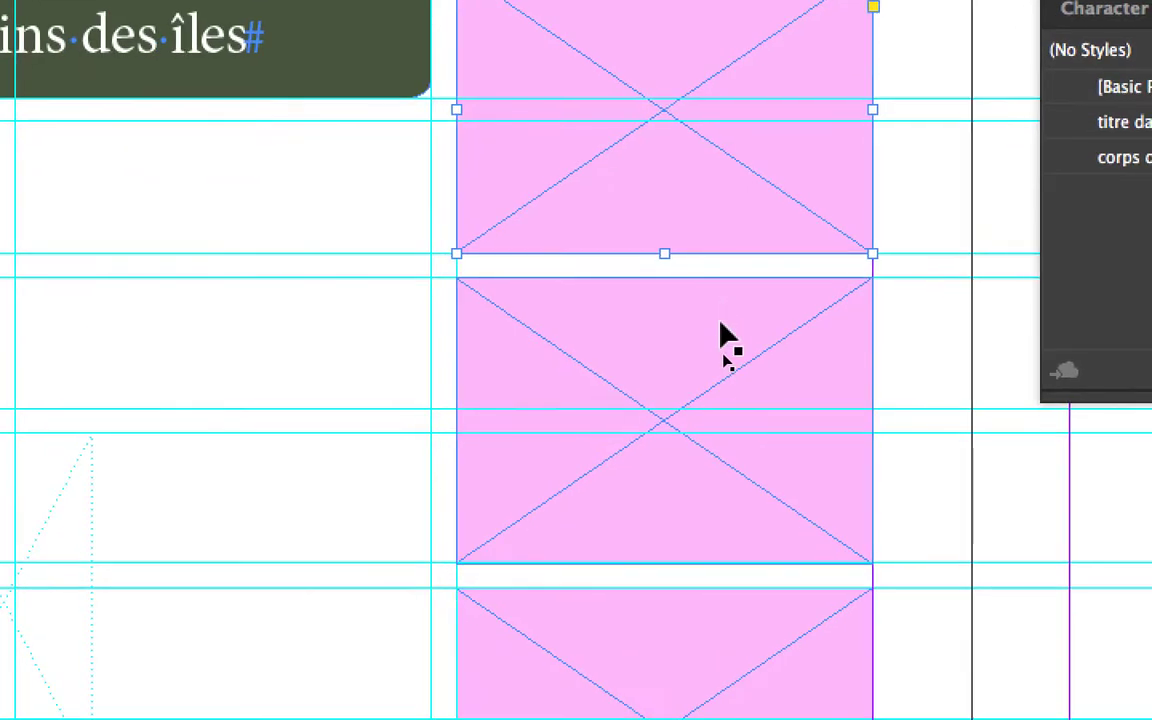
{"action": "left_click", "coordinate": [714, 464]}
{"action": "left_click", "coordinate": [360, 510]}
{"action": "left_click", "coordinate": [432, 330]}
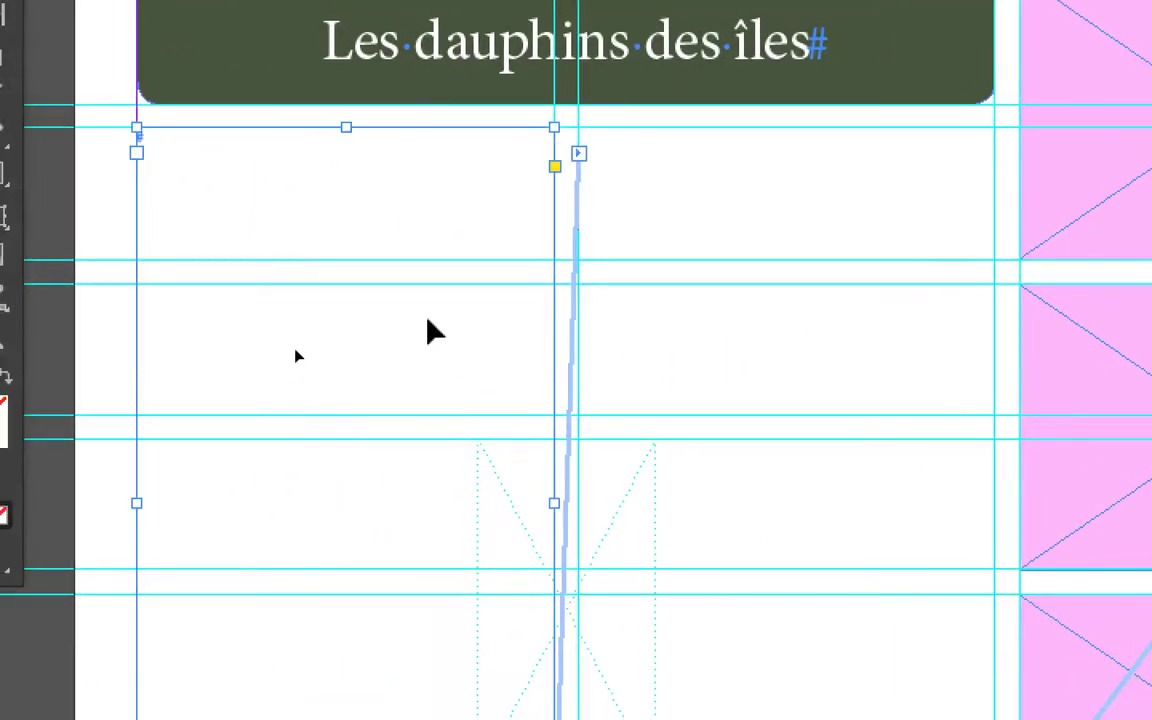
{"action": "left_click", "coordinate": [713, 451]}
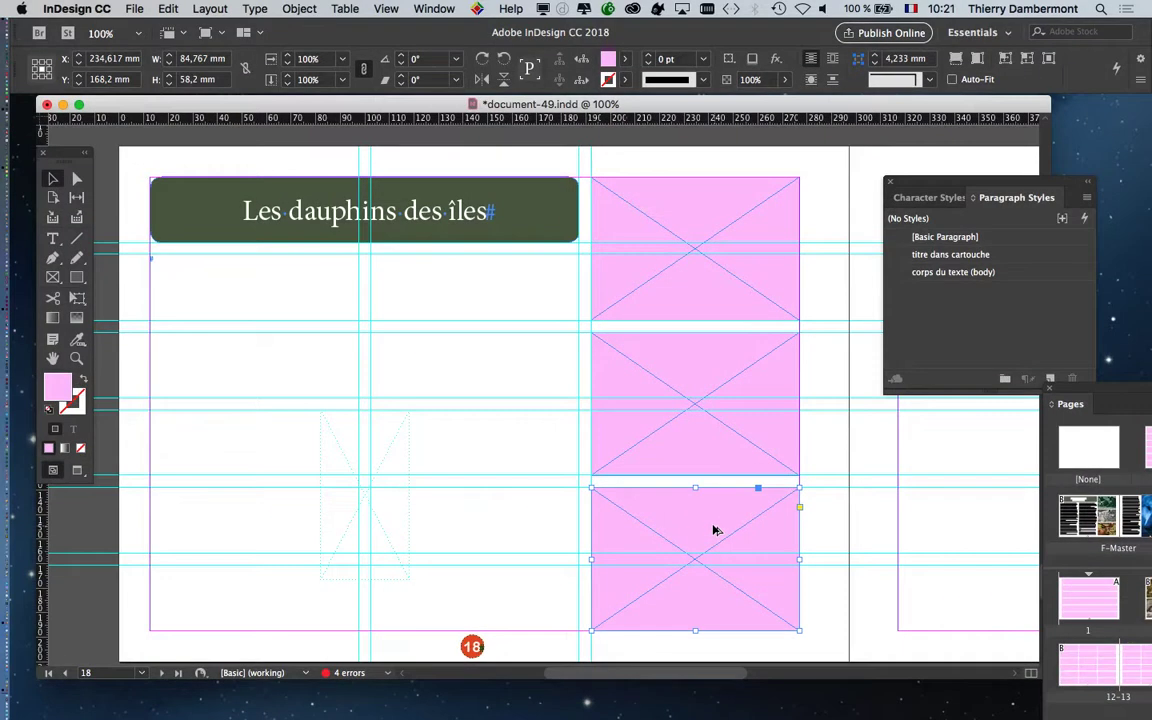
{"action": "key", "text": "super+minus"}
{"action": "scroll", "coordinate": [818, 465], "scroll_direction": "right", "scroll_amount": 10}
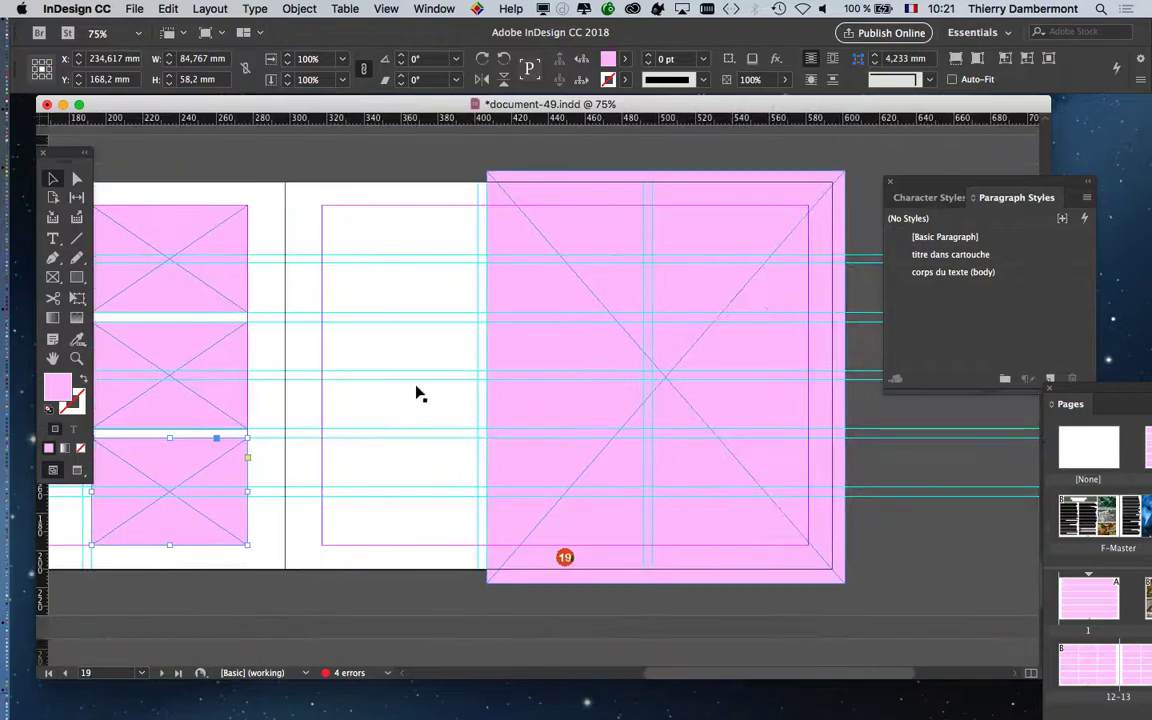